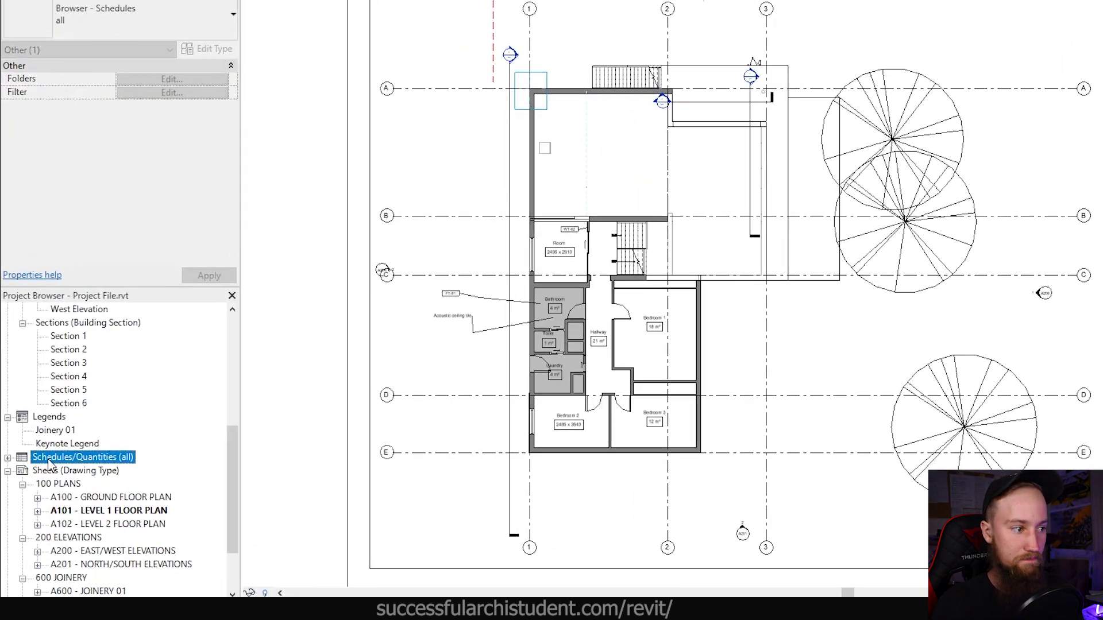
Start a new Sheet List schedule and add the Drawing Type, Sheet Name and Sheet Number fields.
double_click(50, 458)
right_click(49, 459)
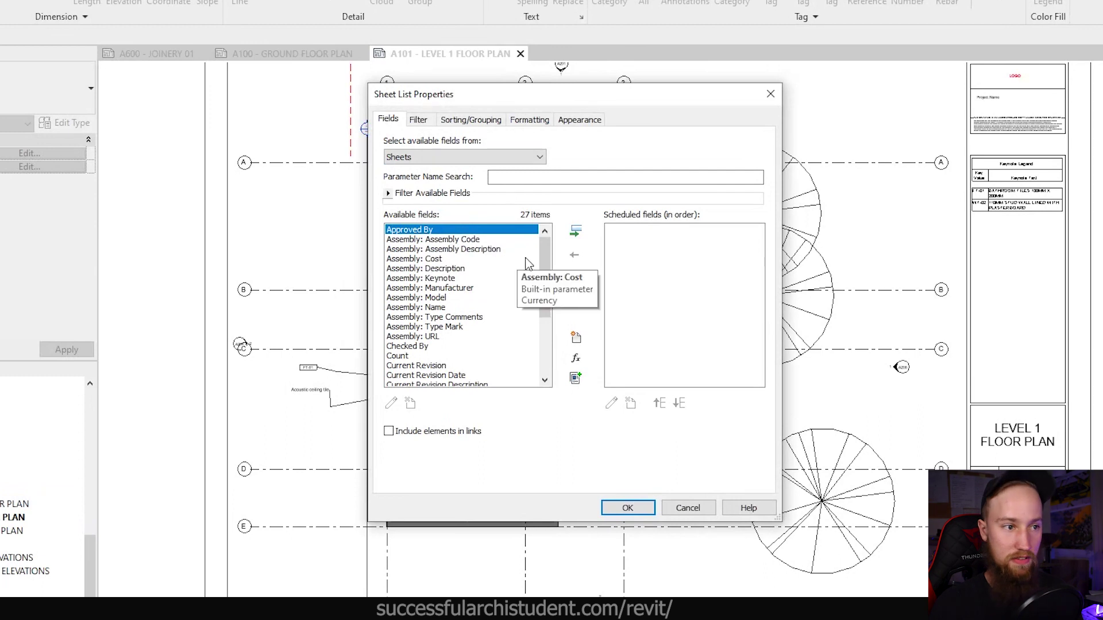
scroll(475, 326, "down", 2)
scroll(475, 331, "down", 3)
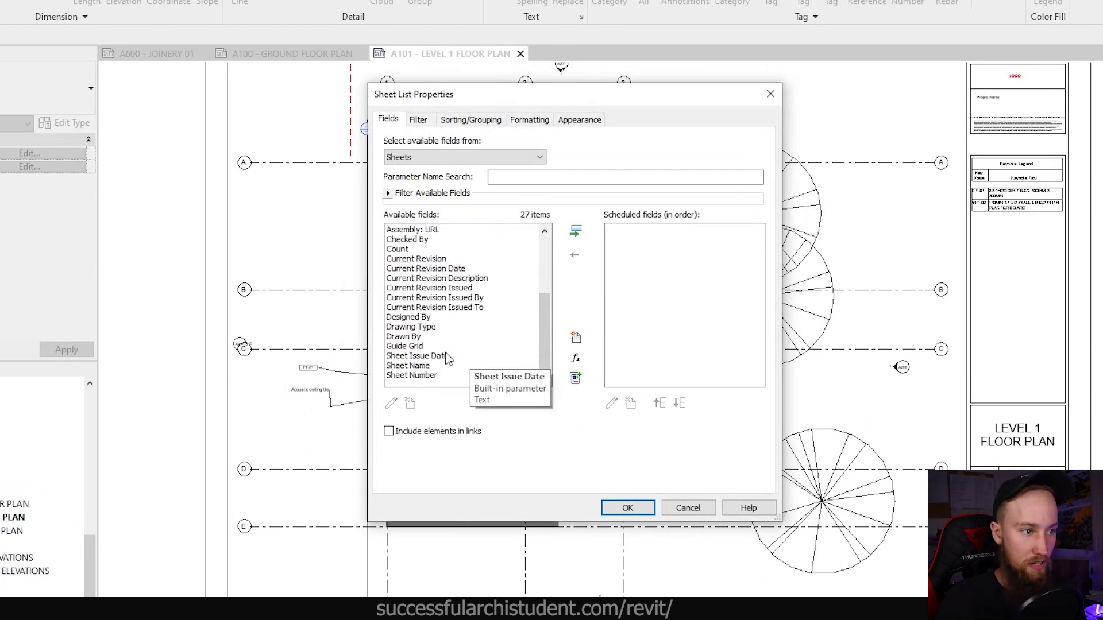
left_click_drag(428, 327, 429, 336)
left_click(431, 328)
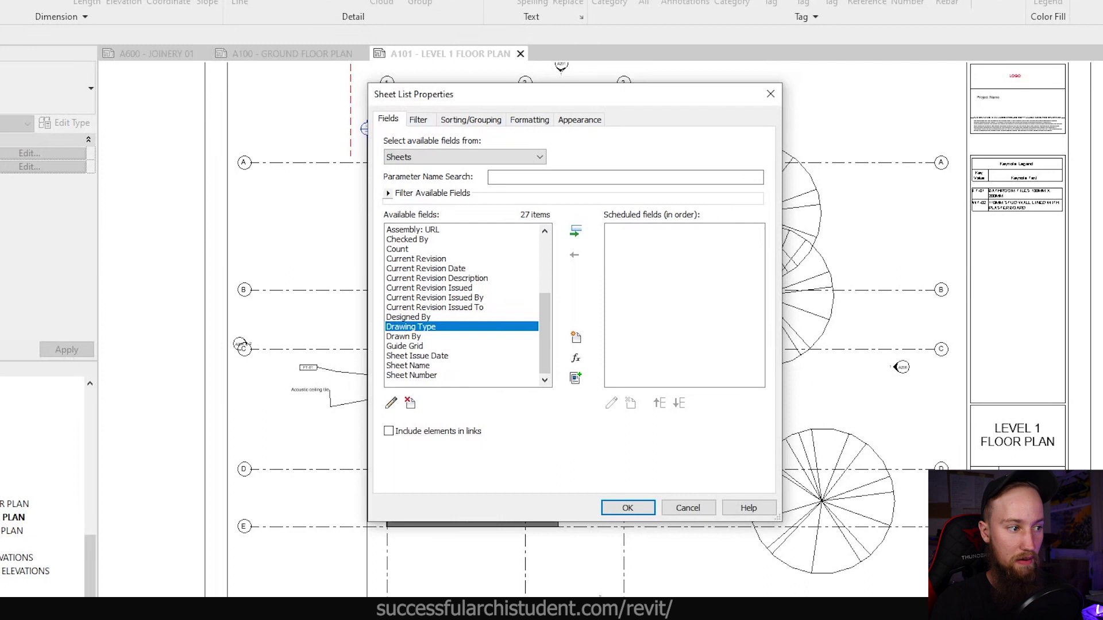
left_click(576, 230)
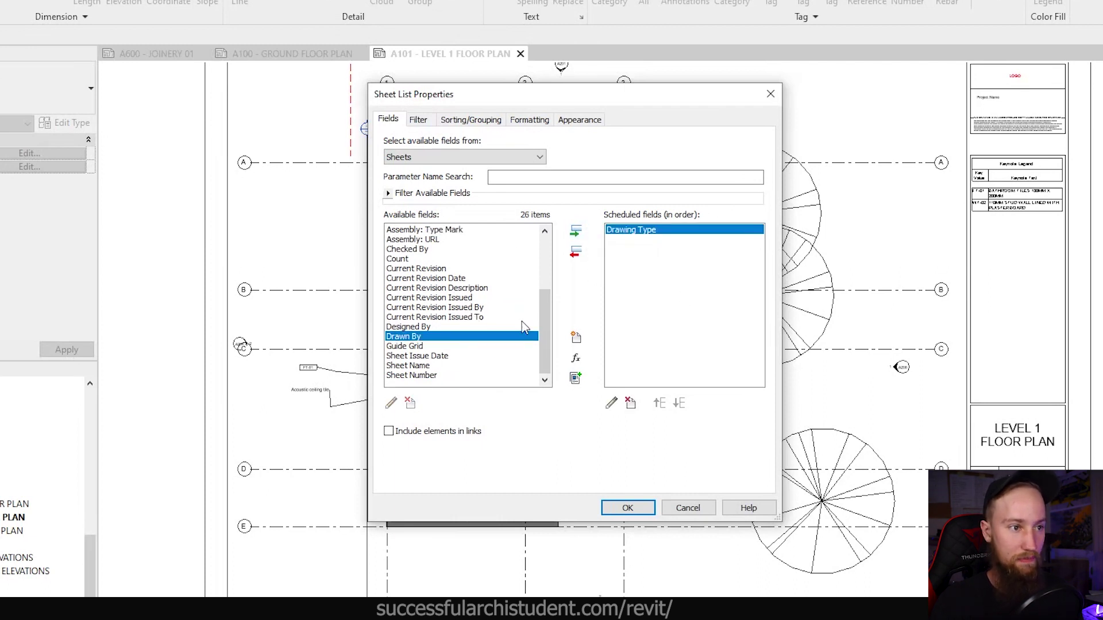
left_click(531, 365)
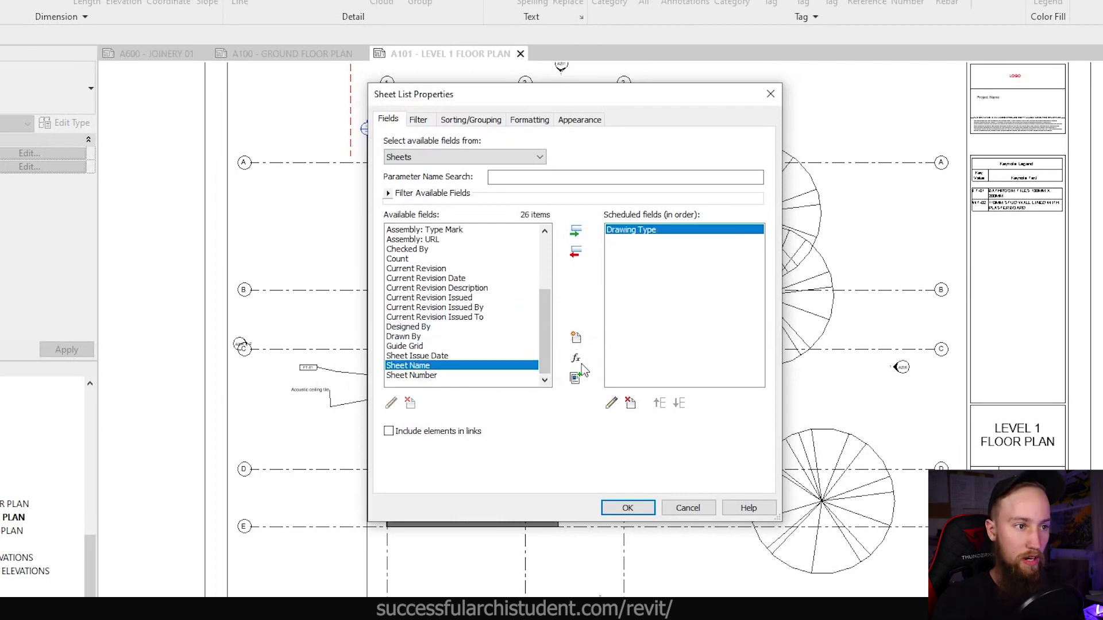
left_click(576, 231)
left_click(577, 231)
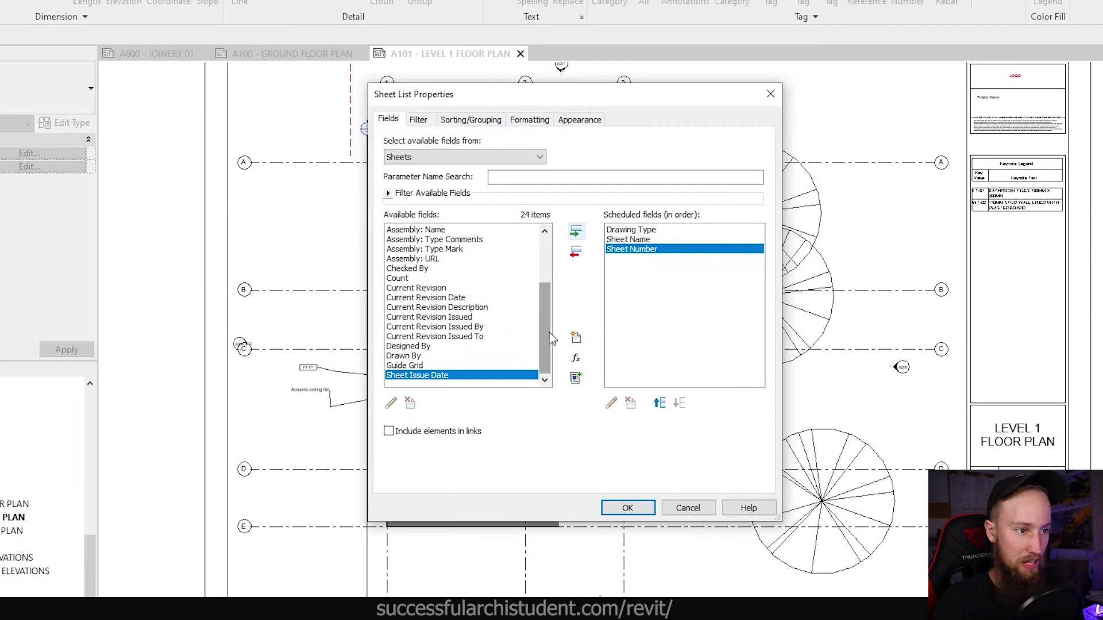
Order the columns Sheet Number, Sheet Name, Drawing Type and create the schedule.
scroll(549, 340, "up", 3)
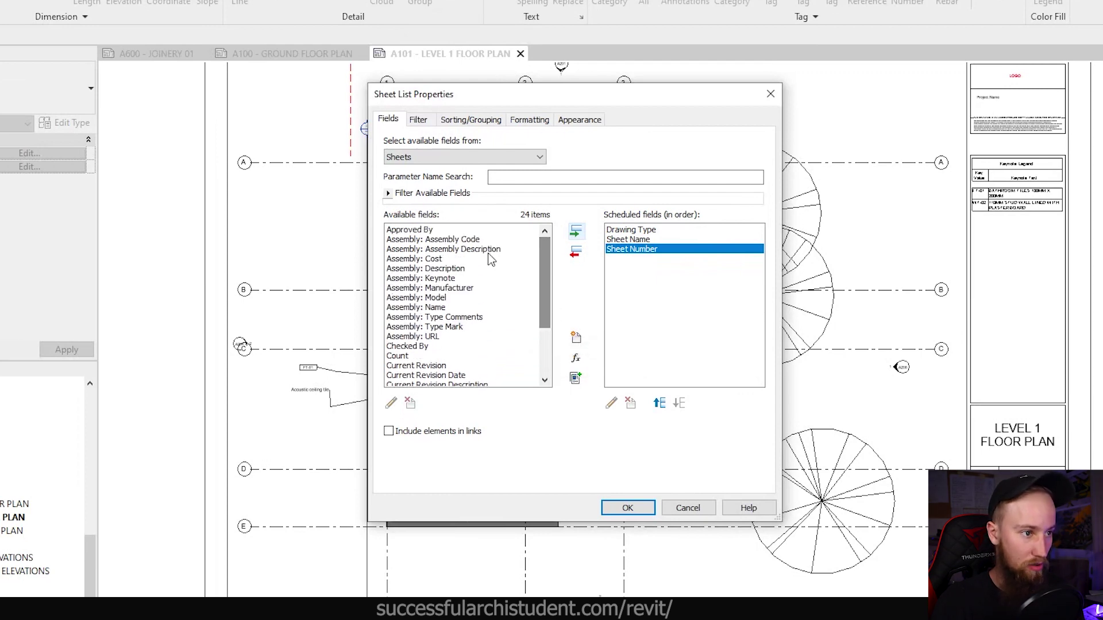
left_click(632, 230)
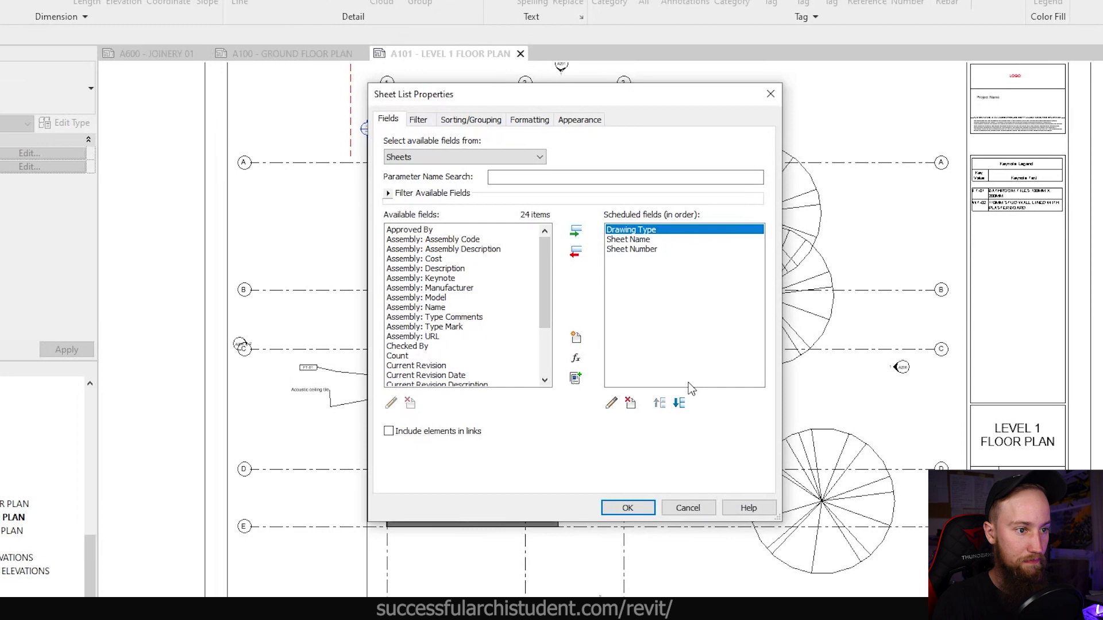
left_click(679, 403)
left_click(679, 403)
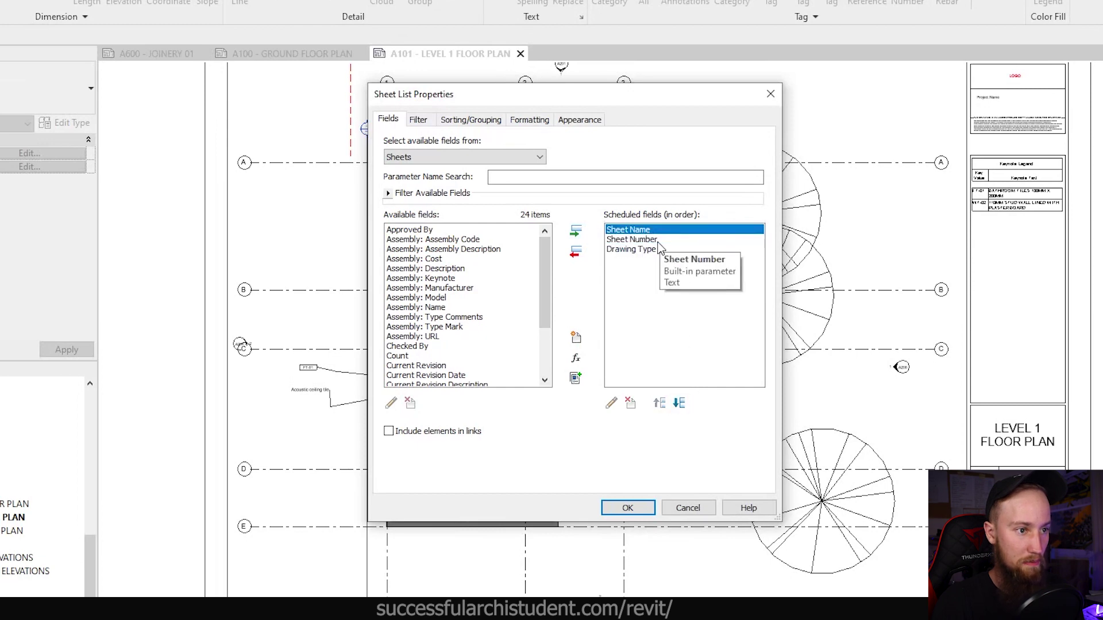
left_click(669, 239)
left_click(660, 406)
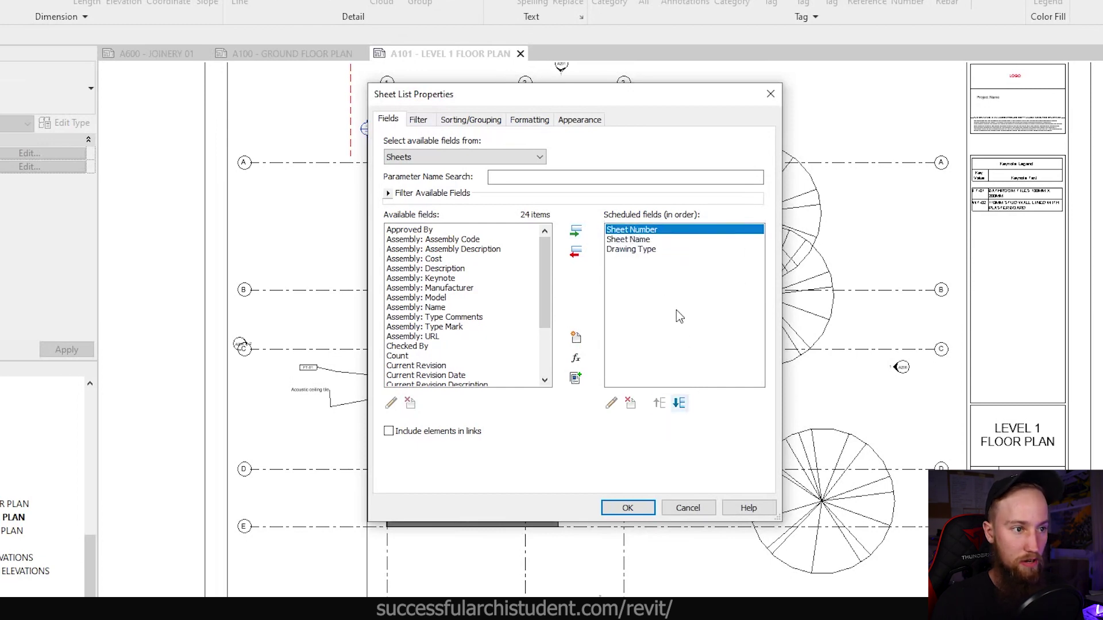
left_click(630, 508)
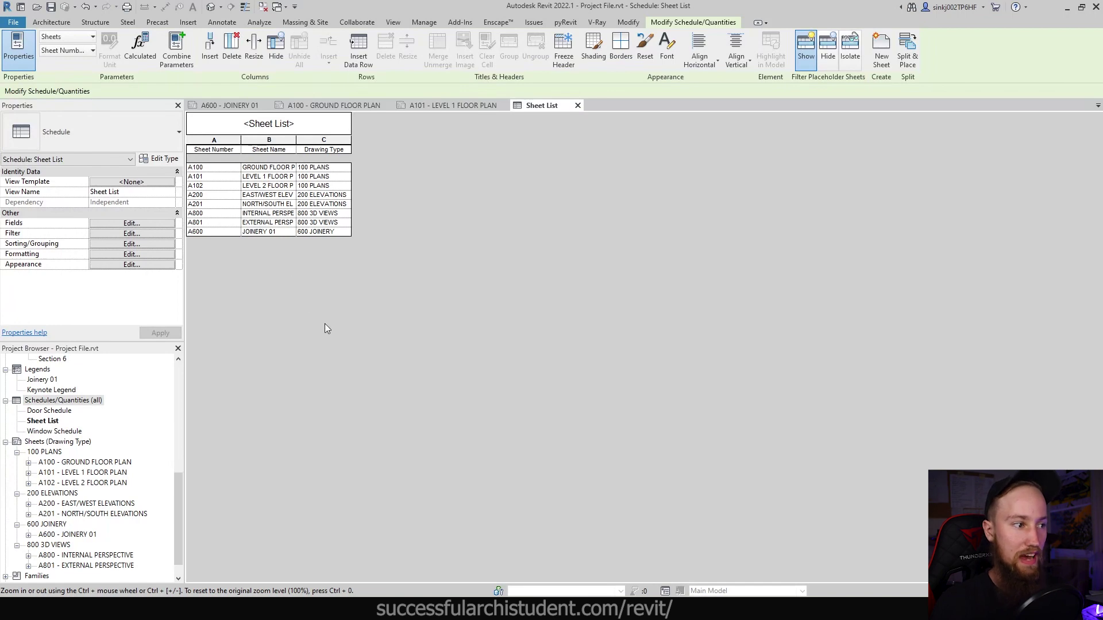
Create a new sheet, A601, using the A1 titleblock.
left_click(66, 444)
right_click(67, 445)
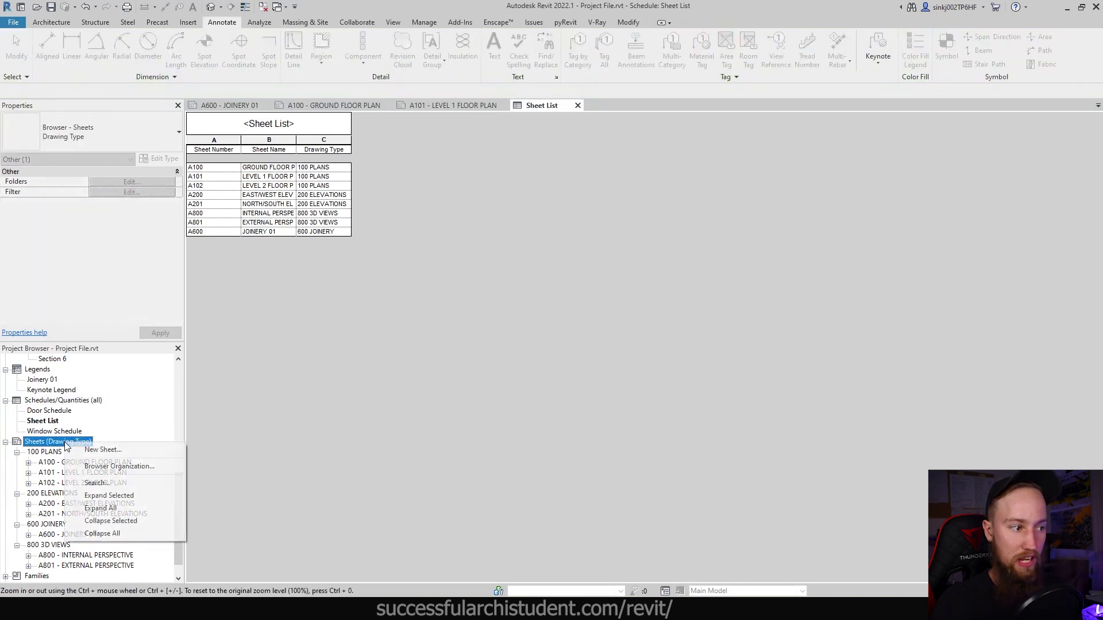
left_click(86, 450)
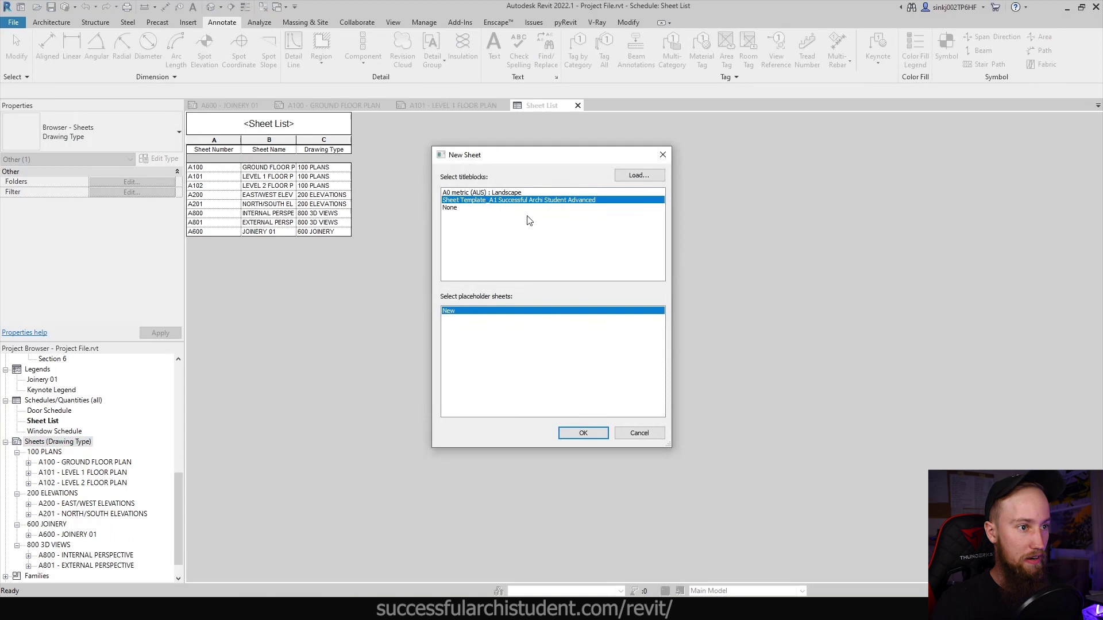
left_click(583, 434)
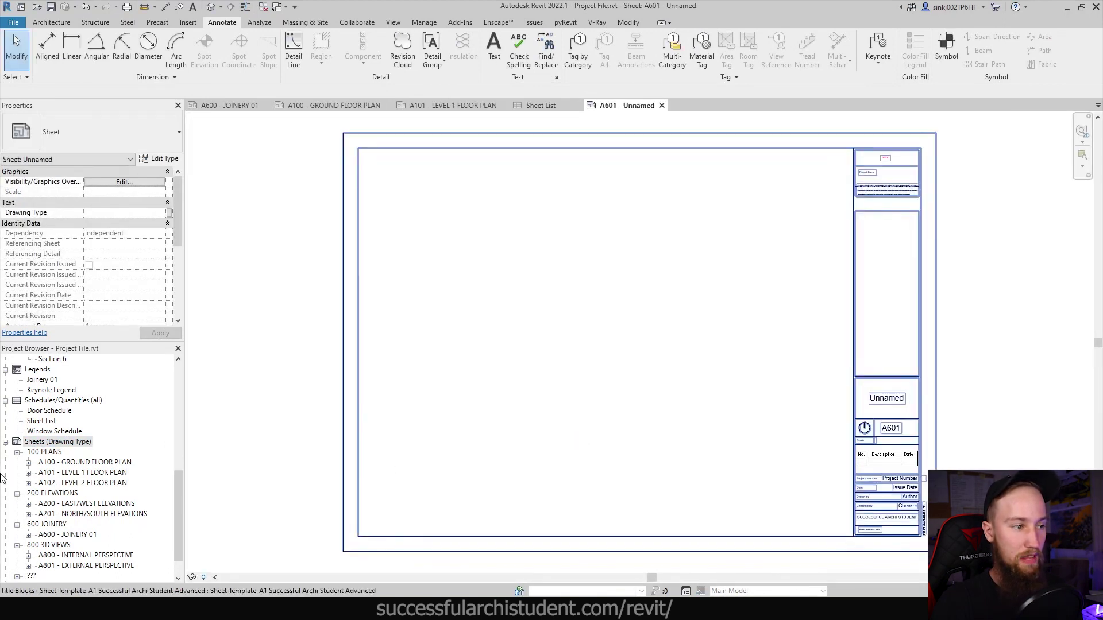
Place the Sheet List schedule from the Project Browser onto sheet A601.
scroll(94, 519, "down", 1)
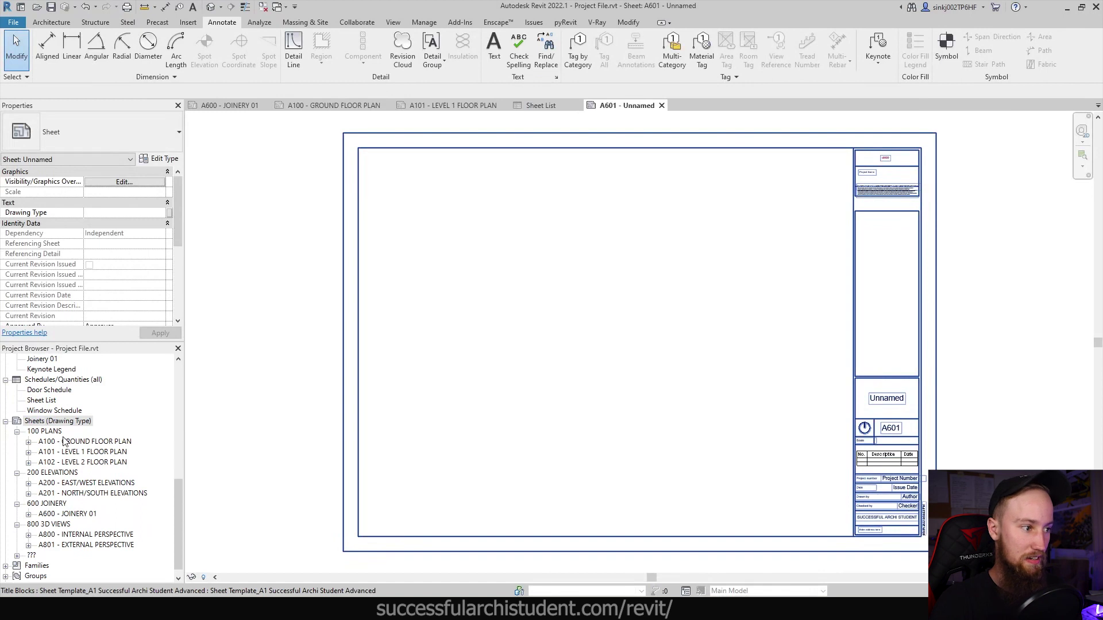
scroll(65, 442, "up", 1)
left_click(58, 409)
left_click(53, 432)
left_click(48, 424)
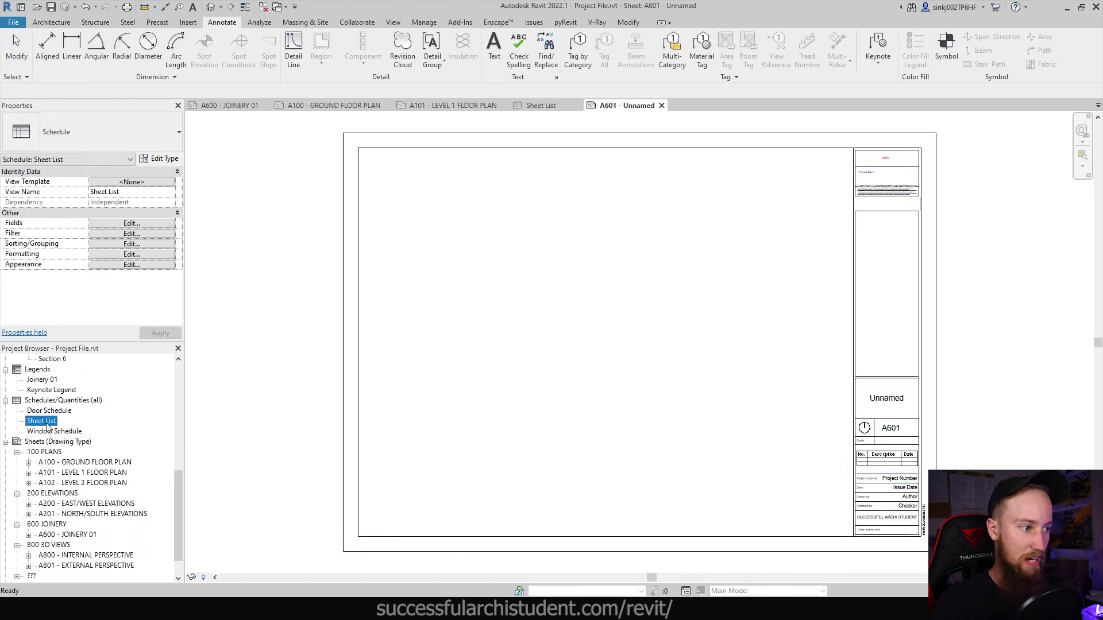
left_click_drag(36, 427, 609, 338)
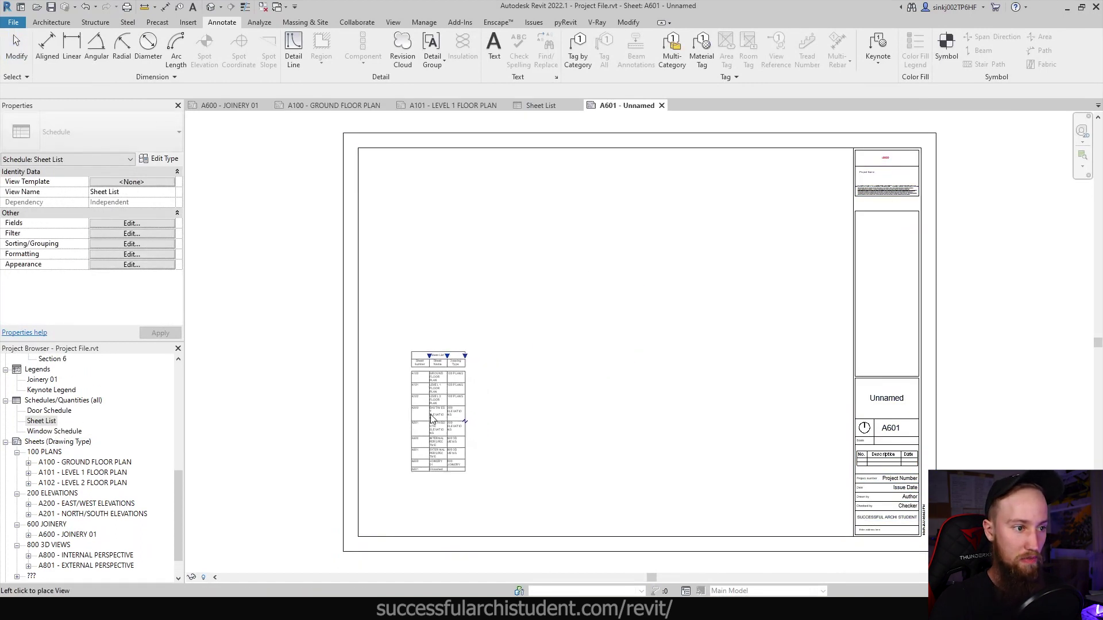
left_click(418, 450)
Undo the accidental column split, centre the schedule on the sheet, and reopen the Sheet List.
left_click(442, 451)
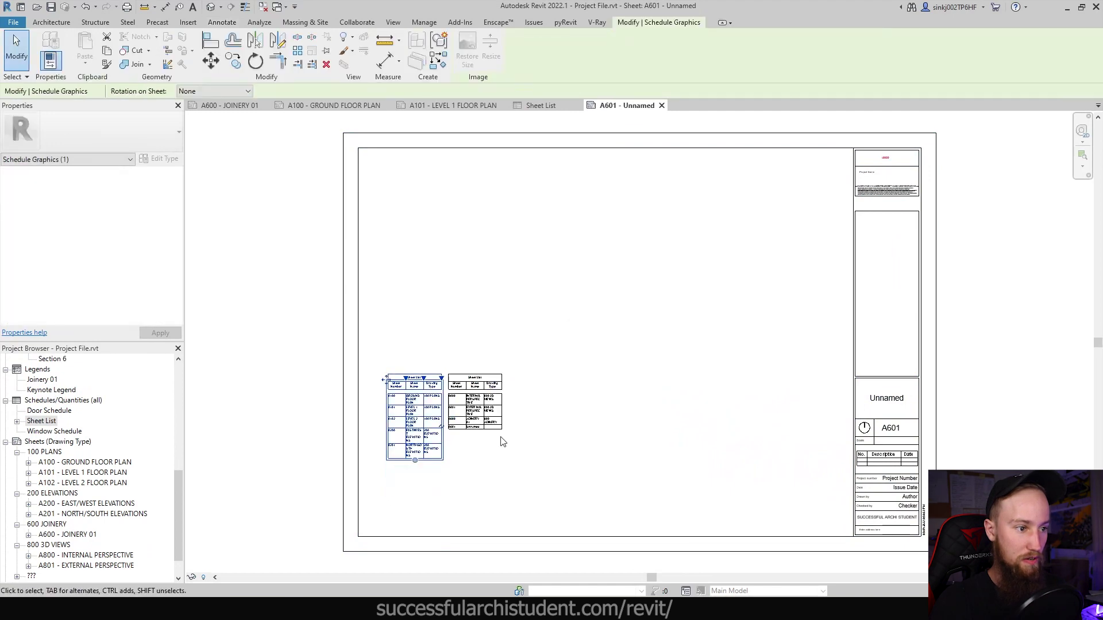
key("ctrl+z")
scroll(459, 454, "up", 4)
middle_click_drag(552, 454, 603, 352)
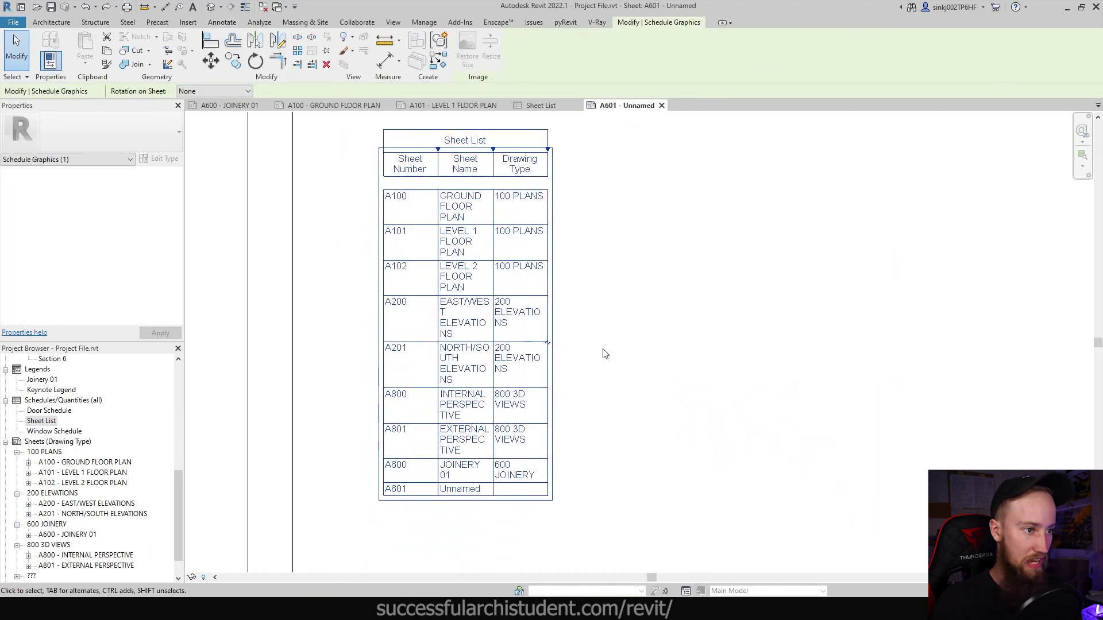
left_click(658, 347)
scroll(659, 348, "up", 2)
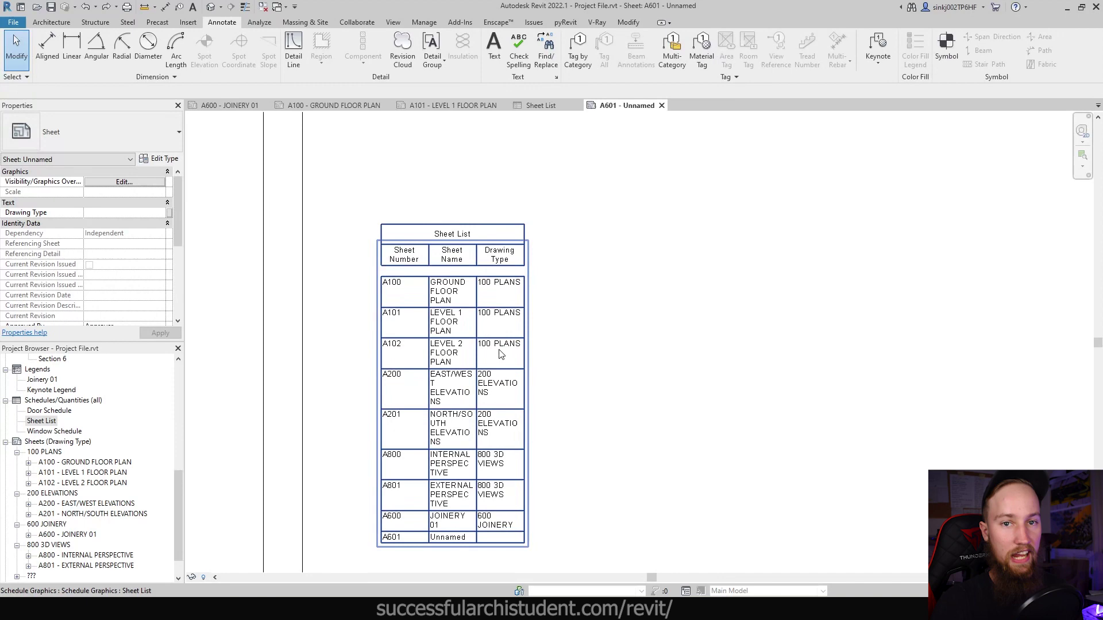
left_click(41, 422)
In the Sheet List, set sheet A601's Drawing Type to 000 TITLE.
double_click(460, 319)
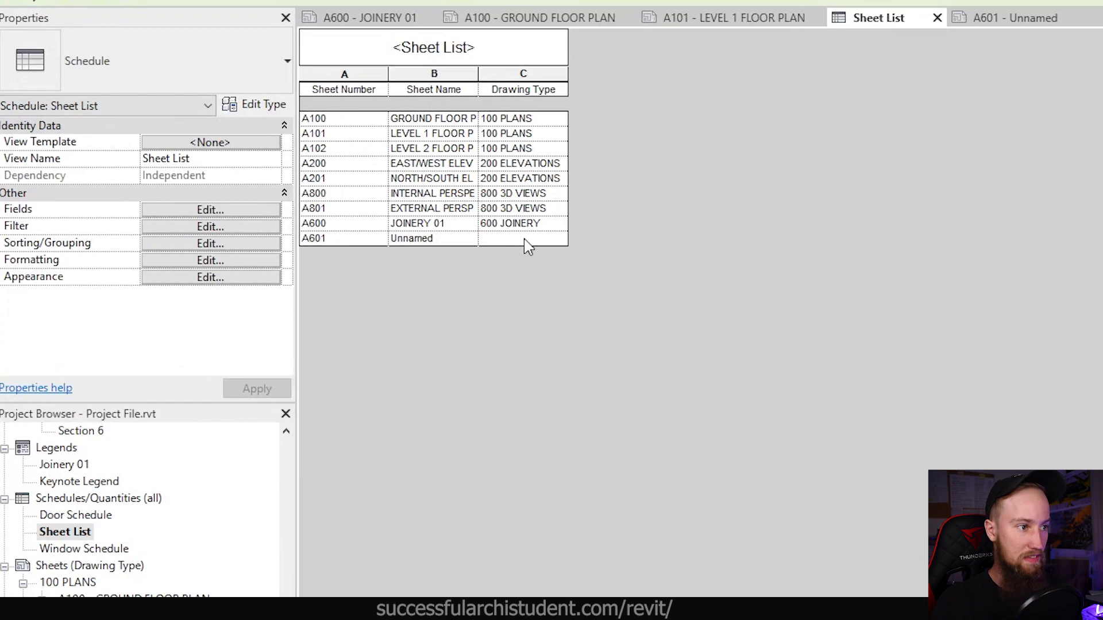
left_click(520, 241)
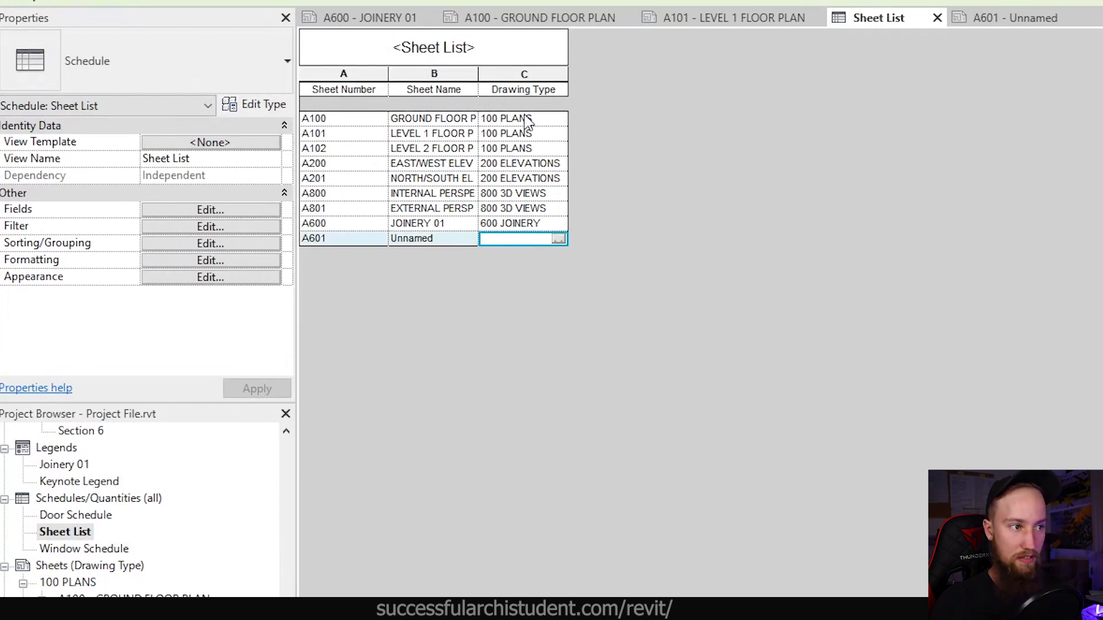
scroll(171, 560, "down", 1)
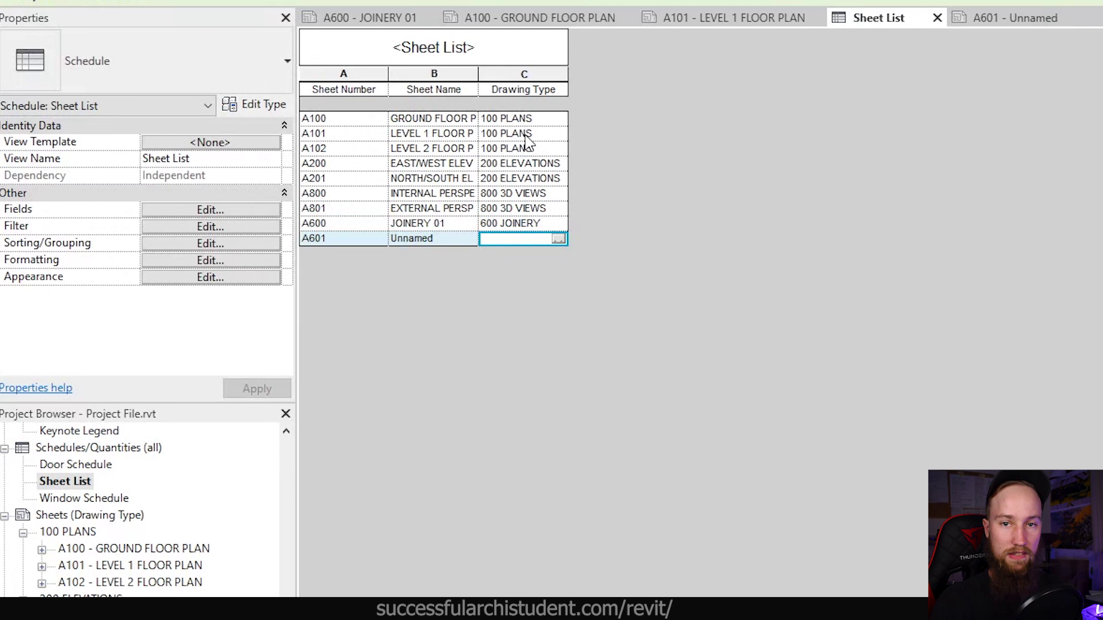
left_click(517, 119)
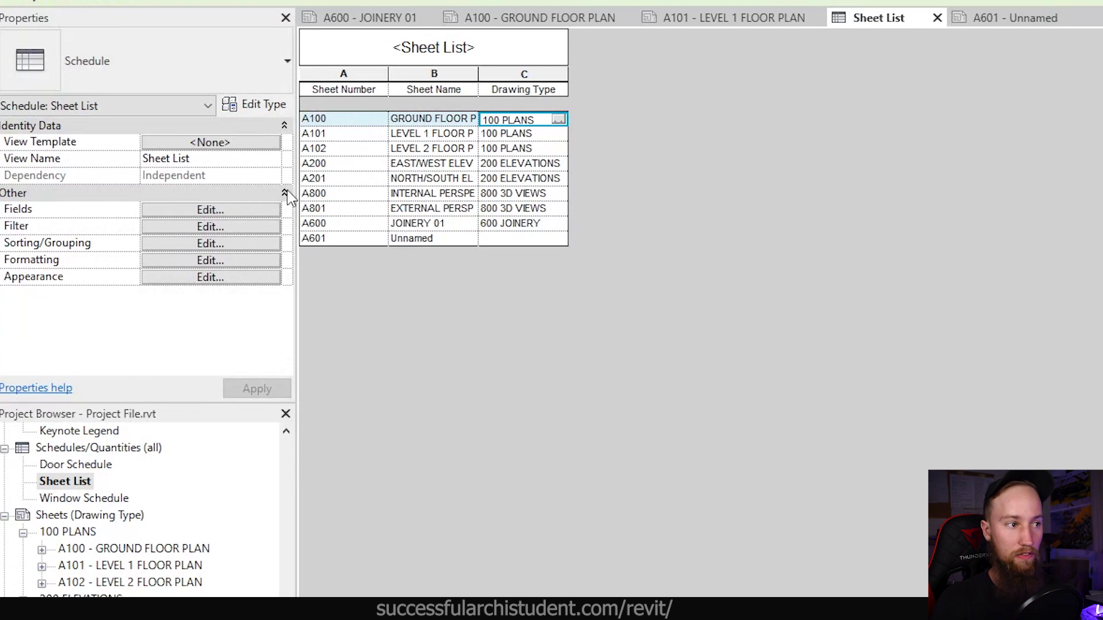
left_click(511, 238)
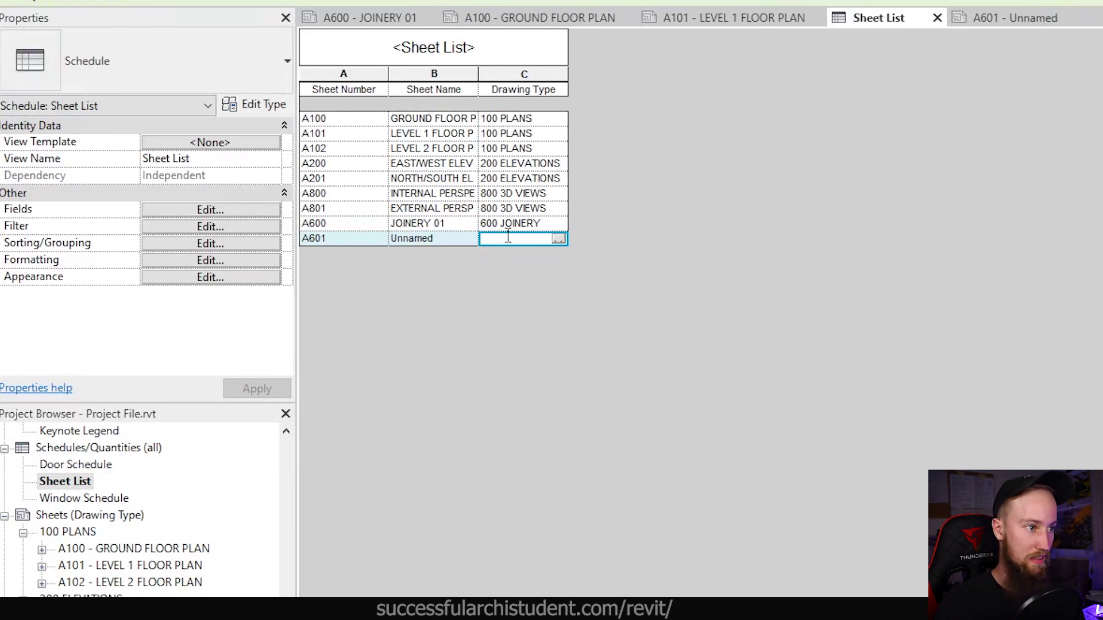
type("000 TITLE")
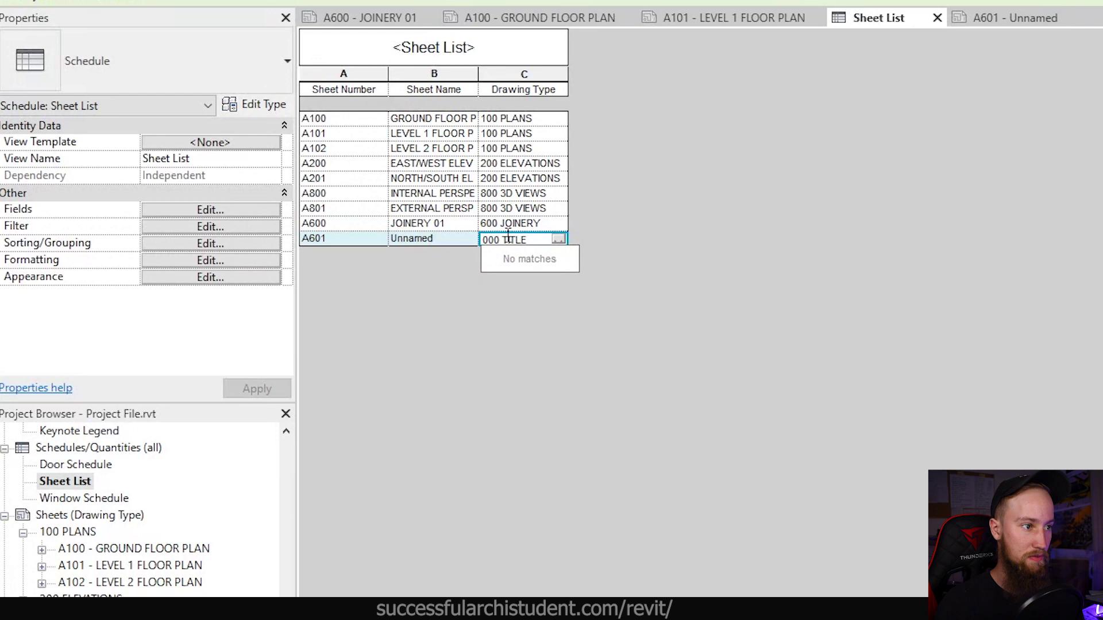
key("Return")
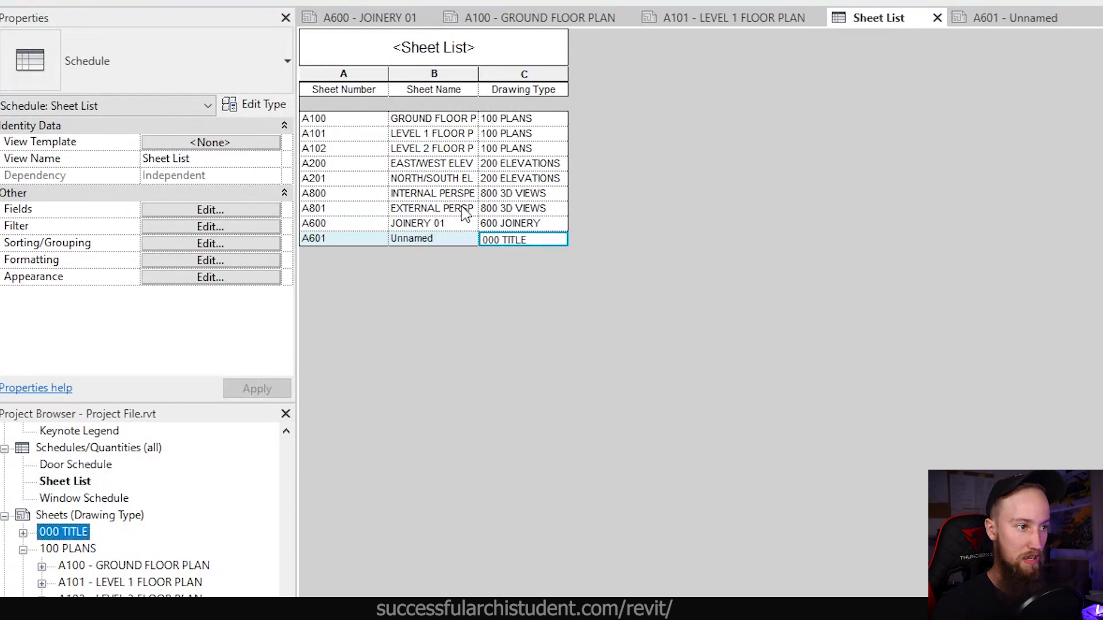
Rename sheet A601 to TITLE PAGE, renumber it A000, and open that sheet.
left_click(447, 241)
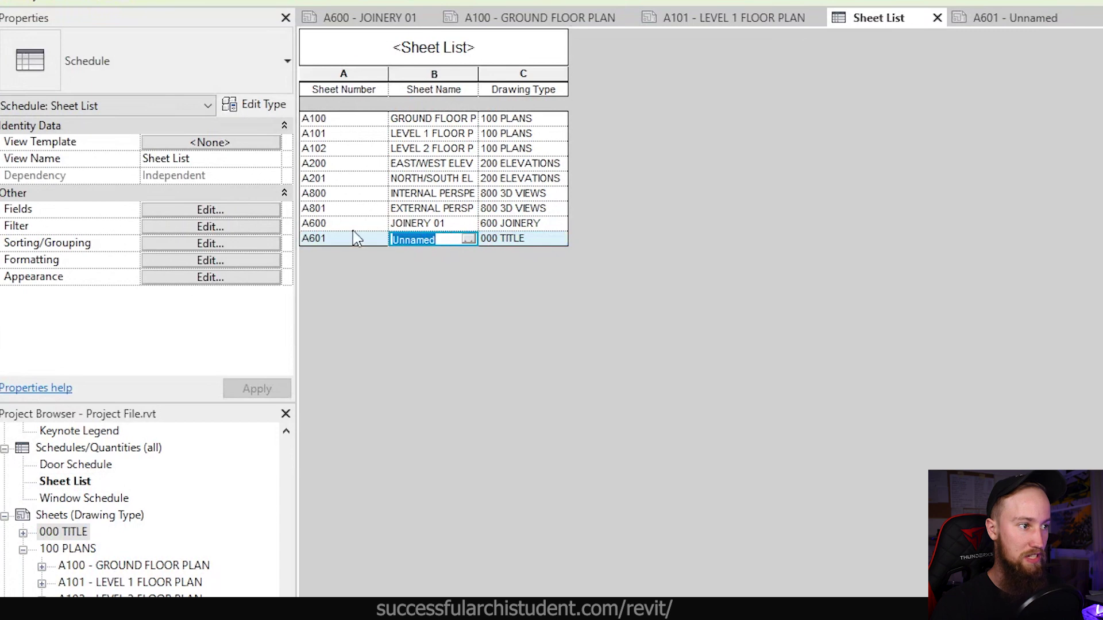
type("TITLE PAGE")
key("Return")
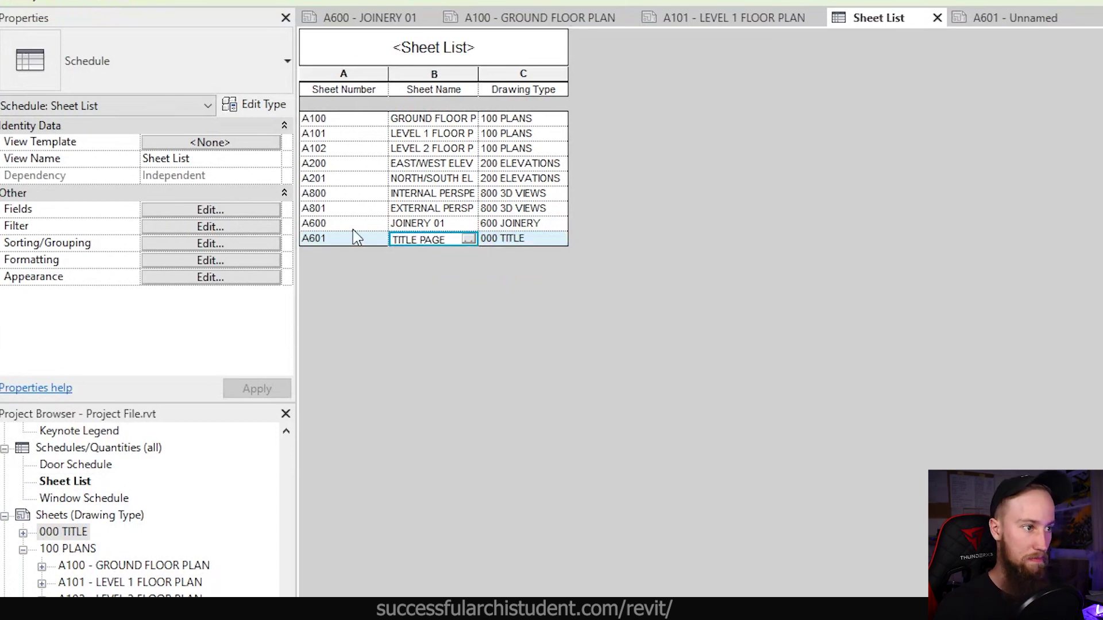
left_click(347, 239)
type("A0")
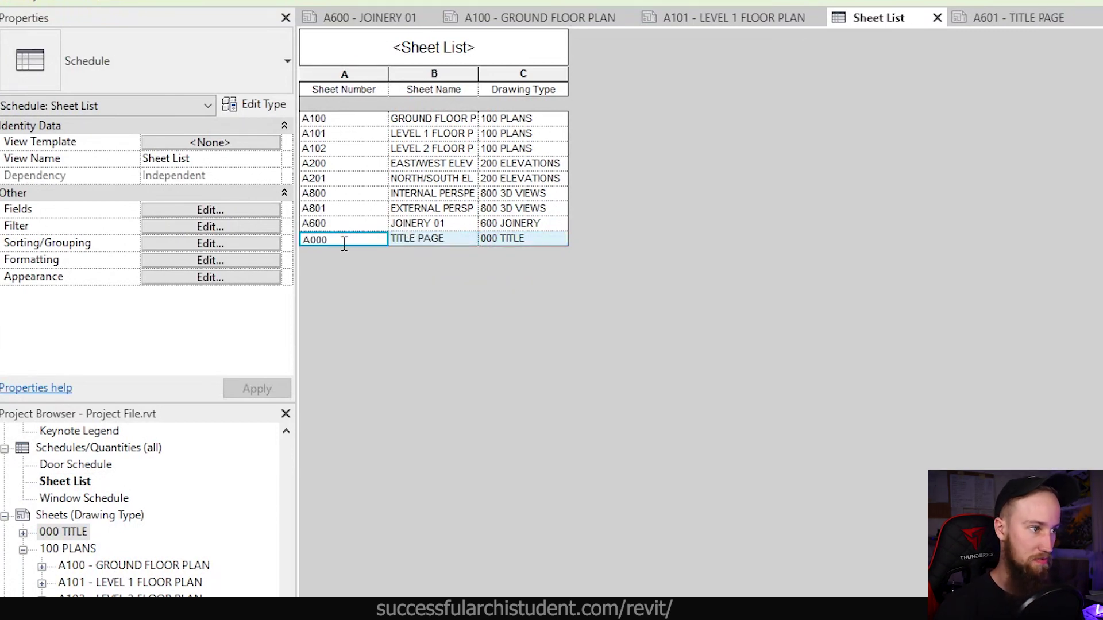
key("Return")
double_click(106, 548)
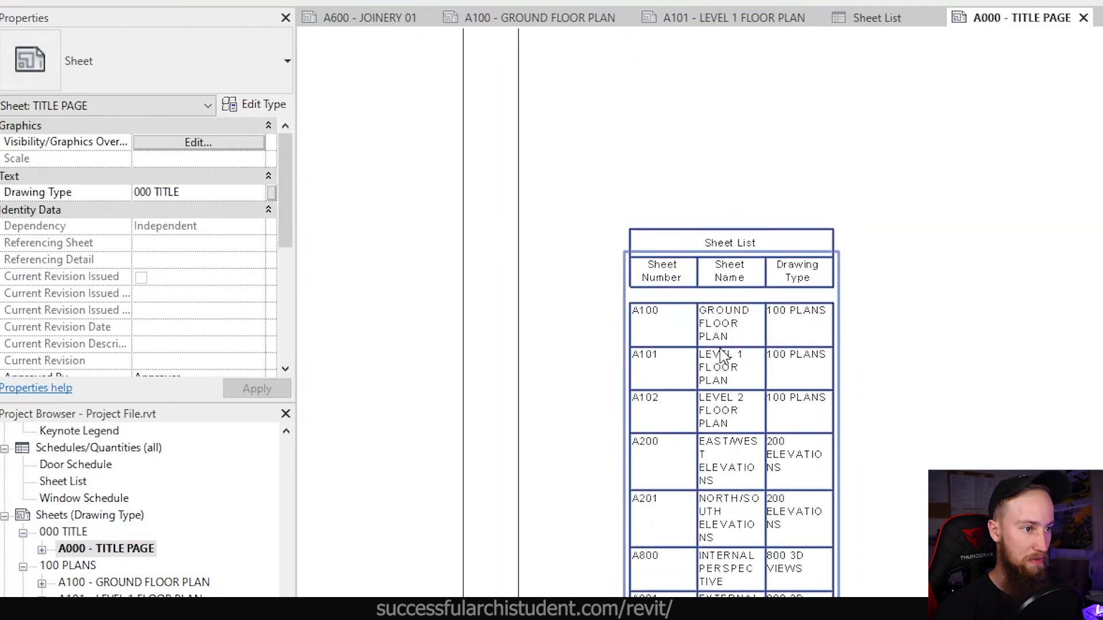
scroll(722, 357, "down", 5)
Go to page 2 of V8 Studio final.pdf, the A001 Sheet List sheet.
left_click(649, 506)
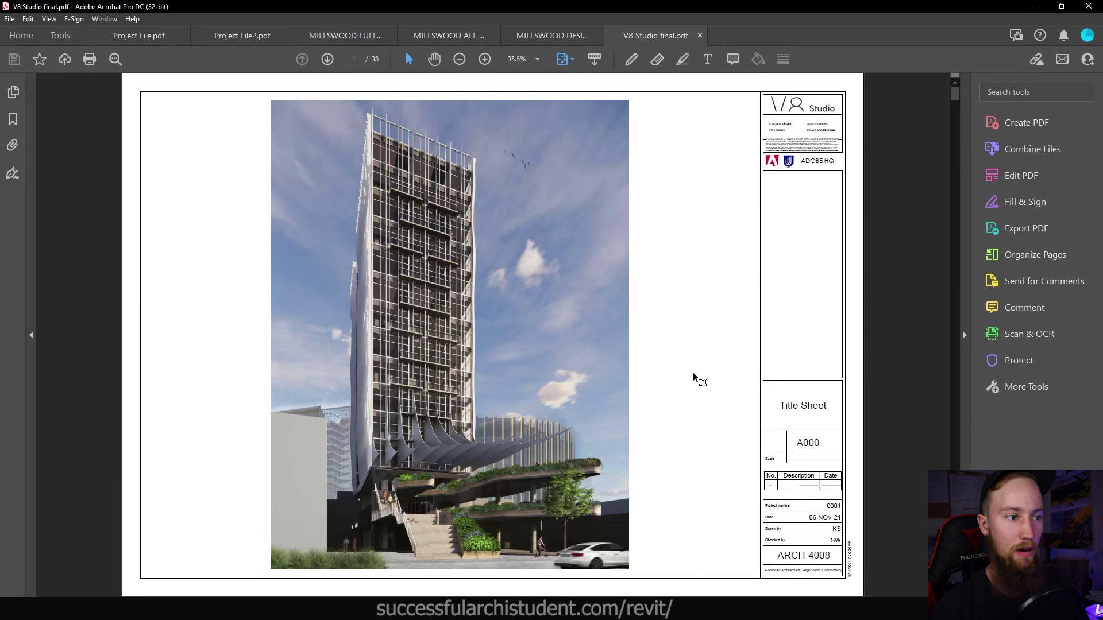
scroll(542, 347, "down", 1)
scroll(541, 347, "up", 1)
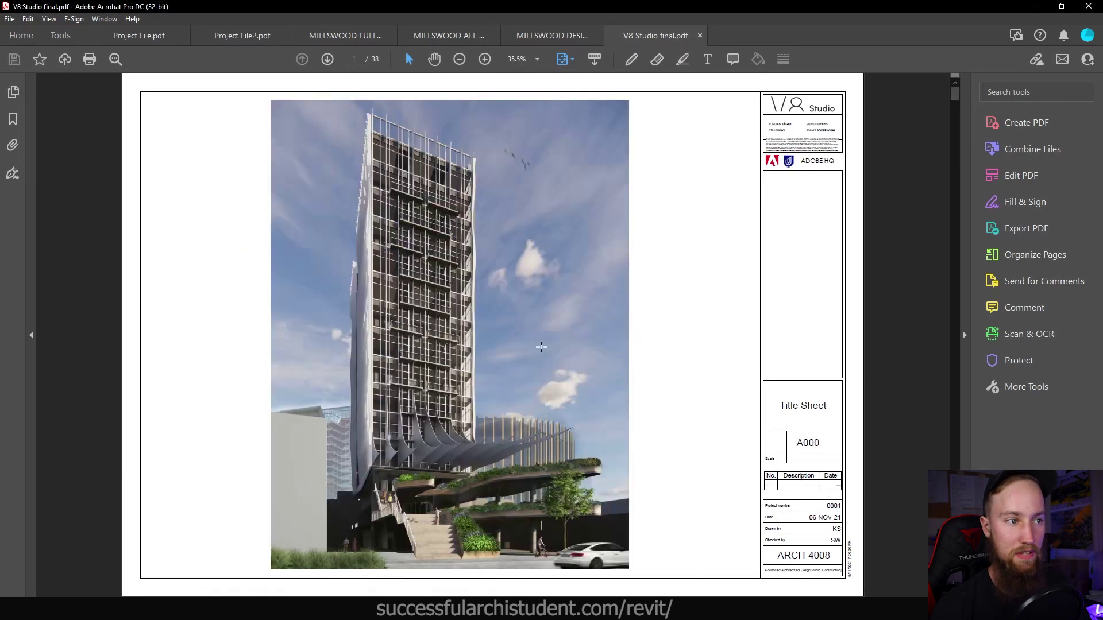
scroll(751, 423, "down", 1)
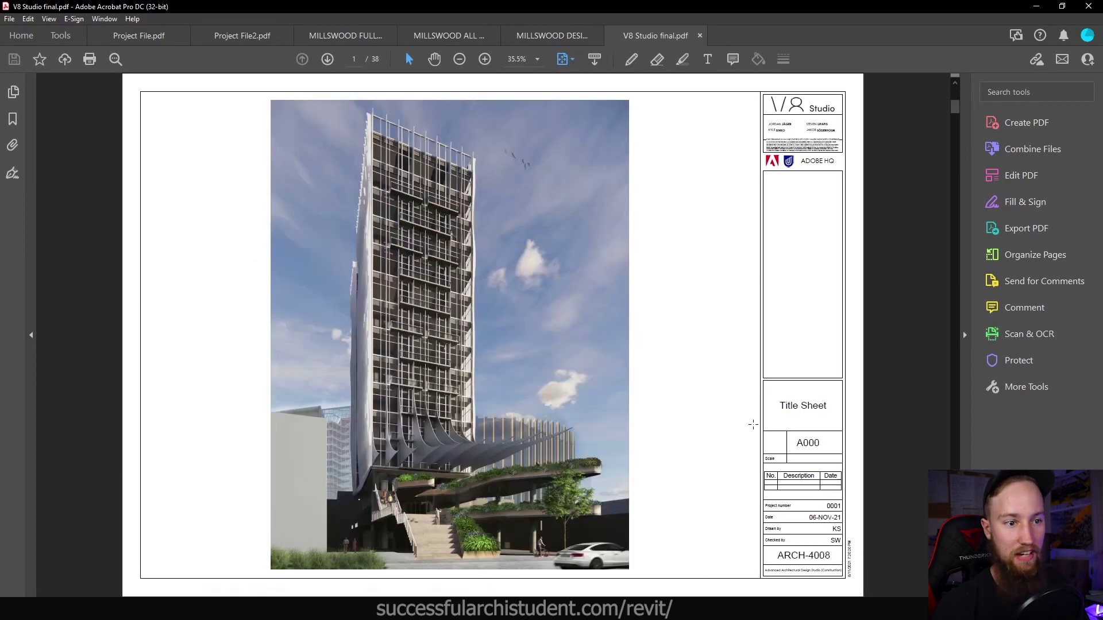
Zoom in and out to read the two sheet list tables, then fit the whole page.
left_click(485, 60)
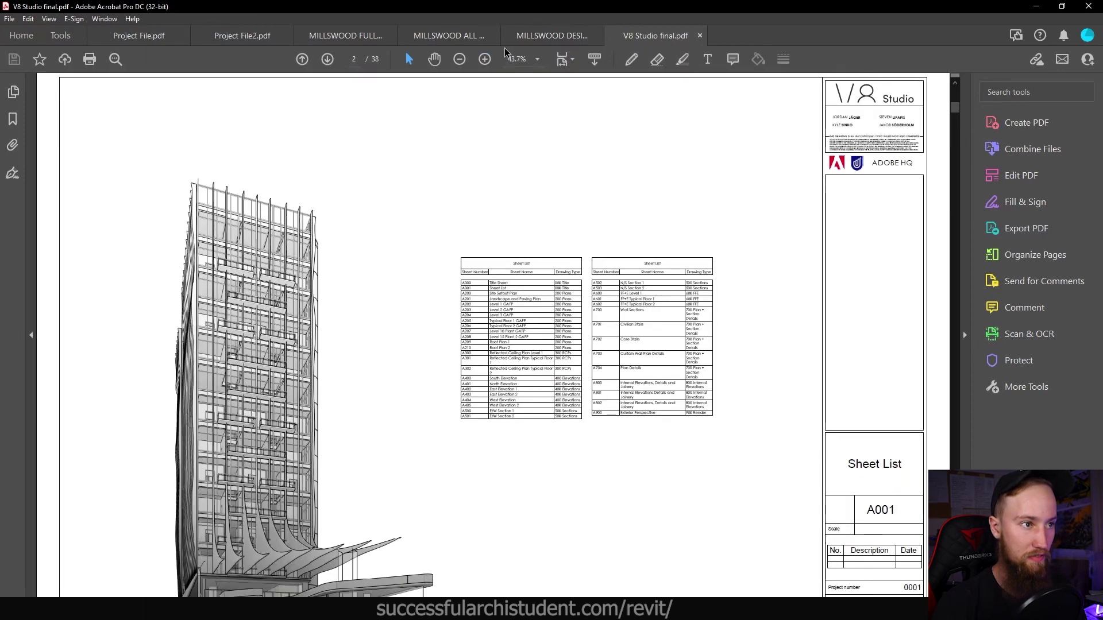
left_click(485, 60)
left_click(485, 60)
scroll(602, 565, "down", 2)
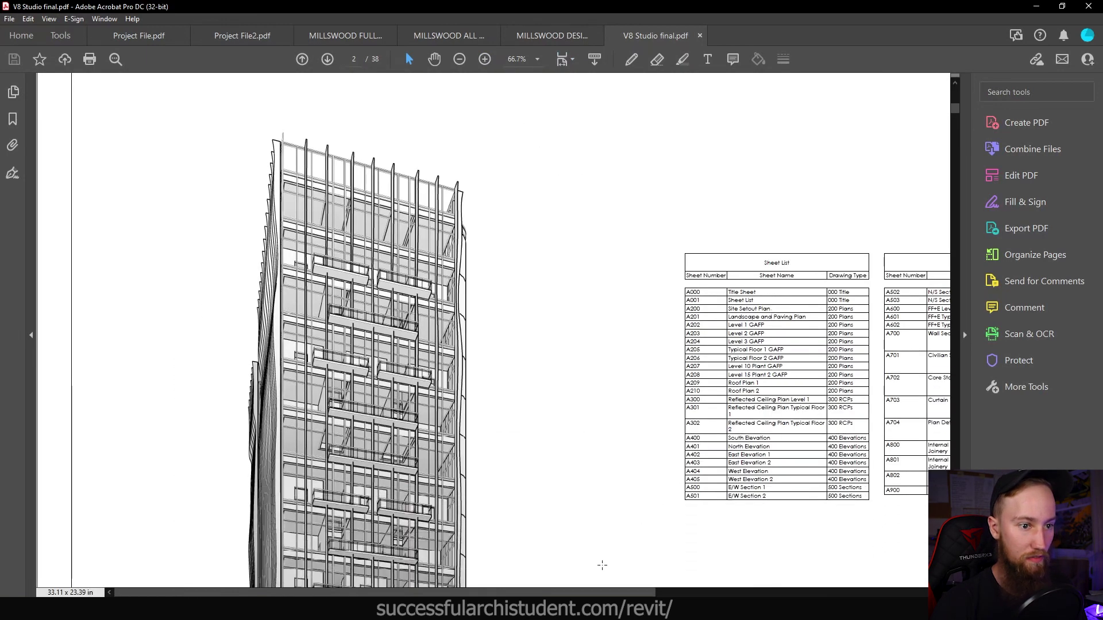
scroll(597, 345, "right", 3, "shift")
scroll(598, 197, "down", 2)
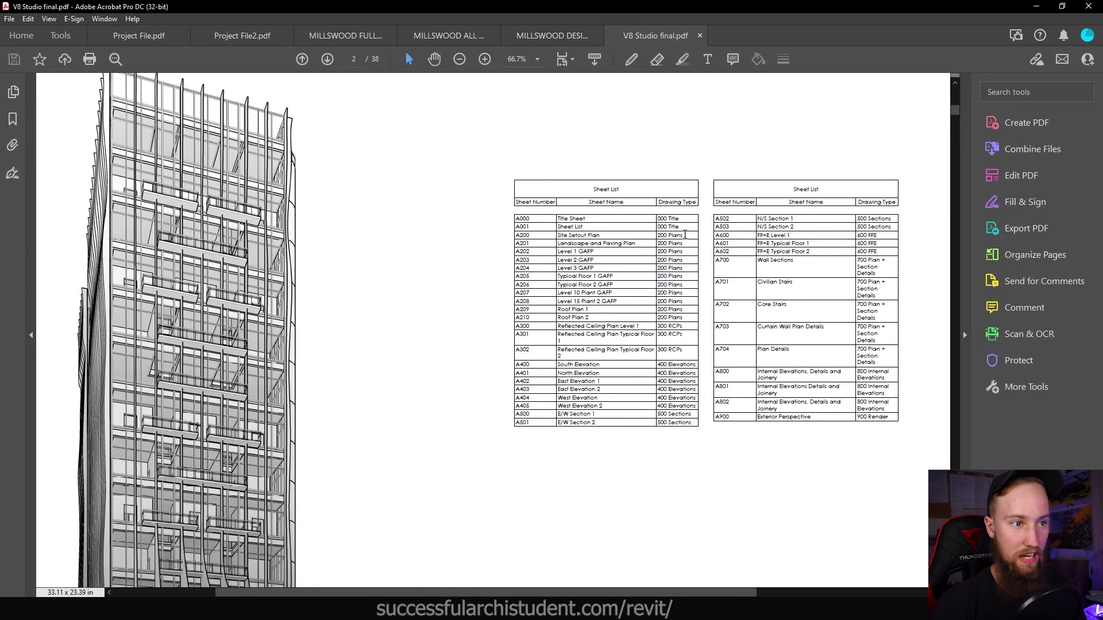
left_click(461, 62)
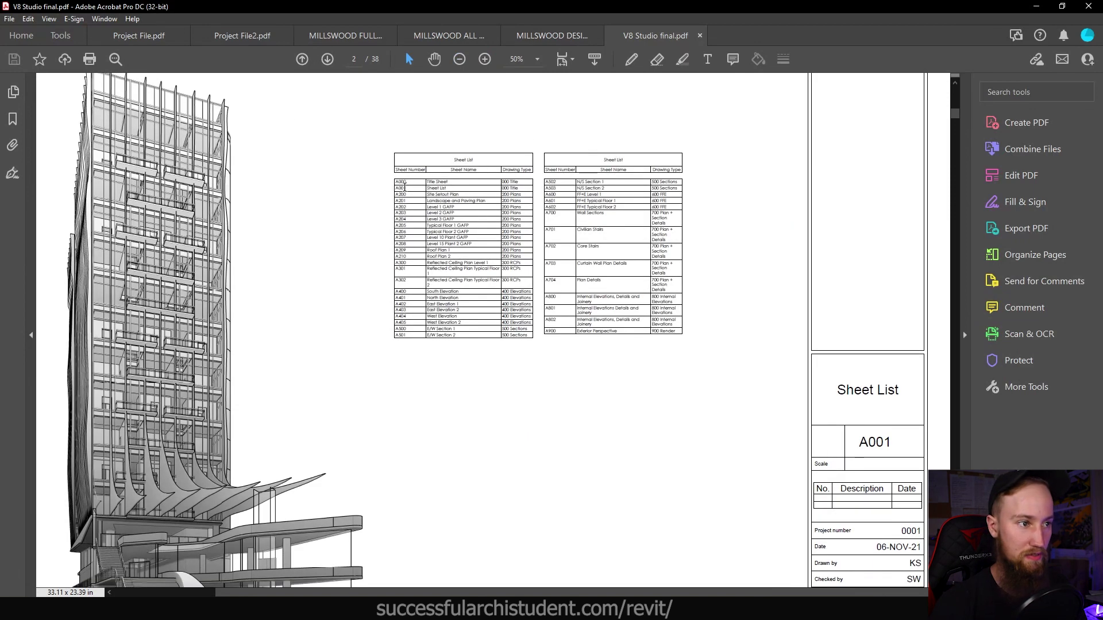
left_click(485, 59)
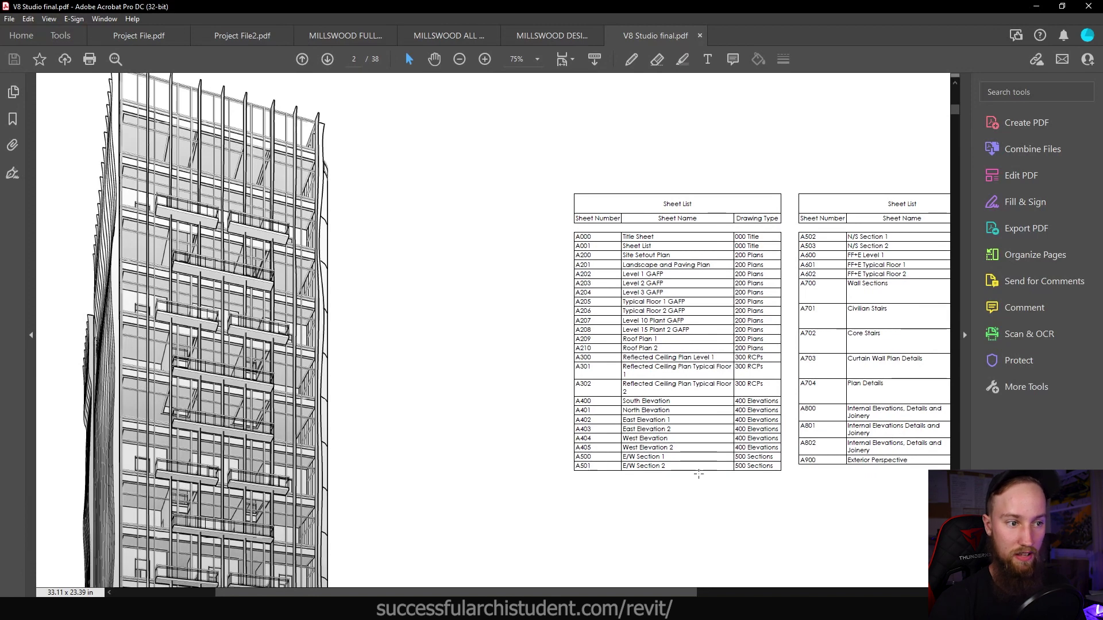
scroll(698, 474, "down", 2)
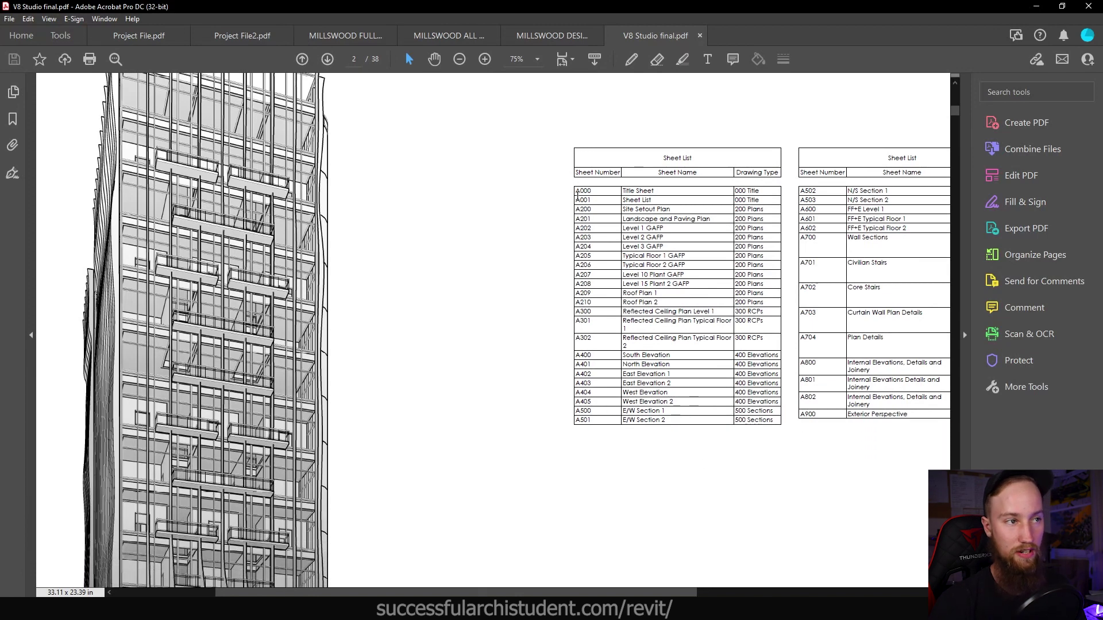
key("ctrl+0")
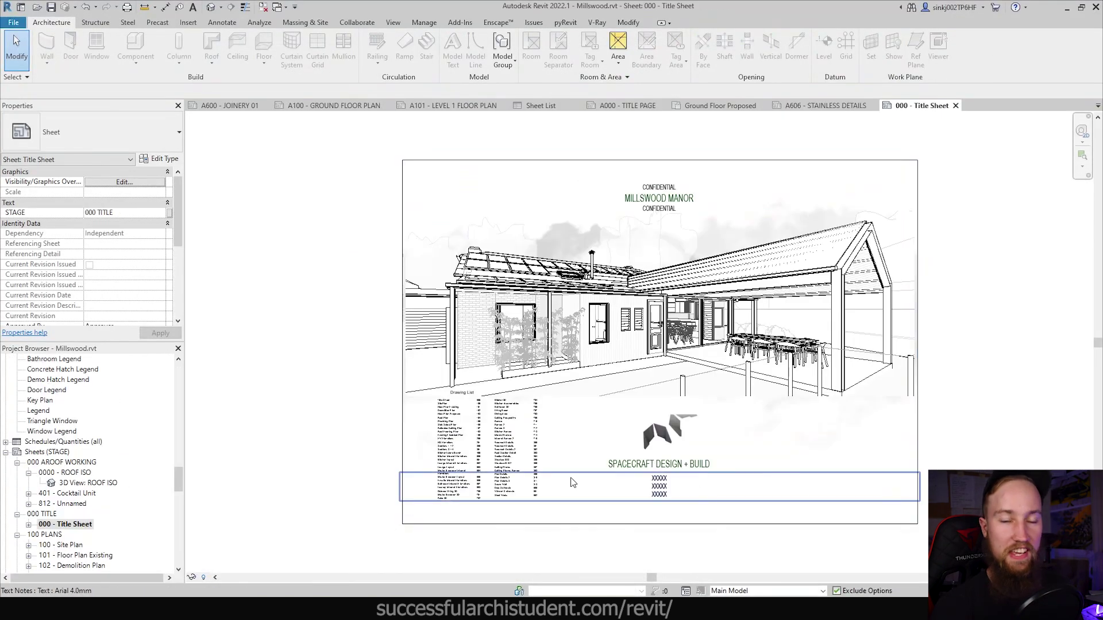
scroll(537, 495, "up", 2)
scroll(408, 534, "up", 2)
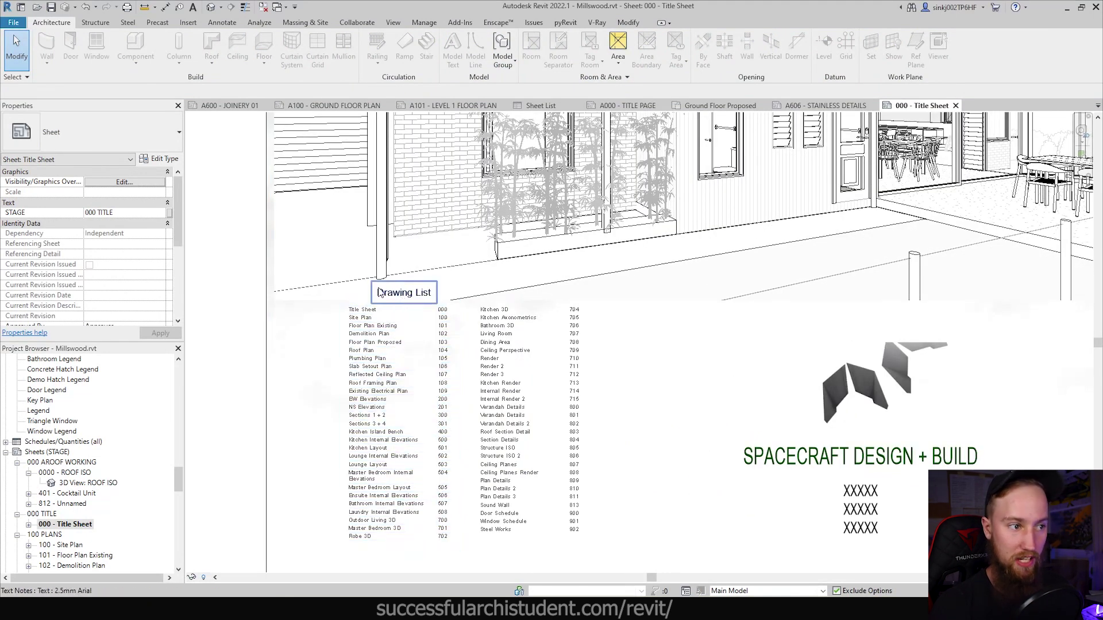
scroll(402, 344, "up", 2)
middle_click_drag(451, 425, 465, 385)
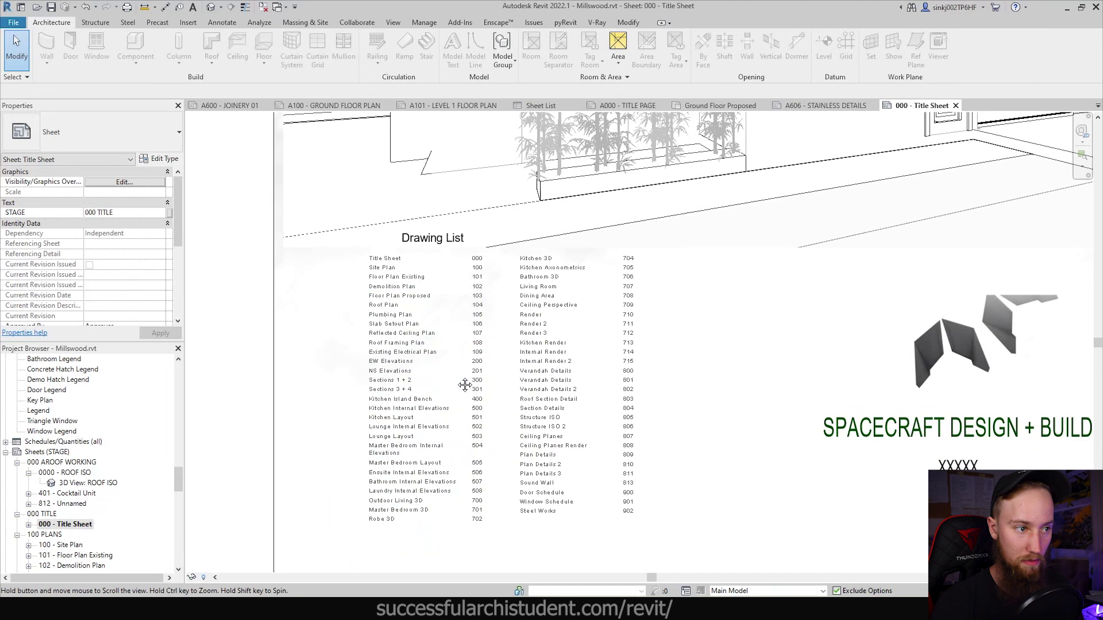
scroll(454, 368, "up", 2)
scroll(925, 431, "down", 1)
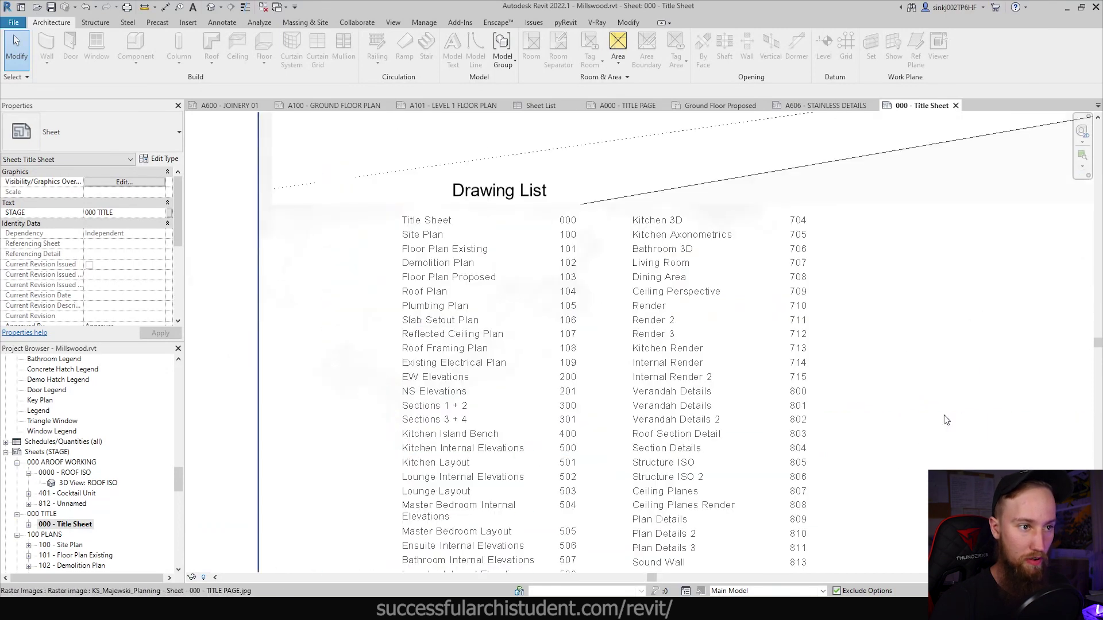
middle_click_drag(940, 374, 928, 327)
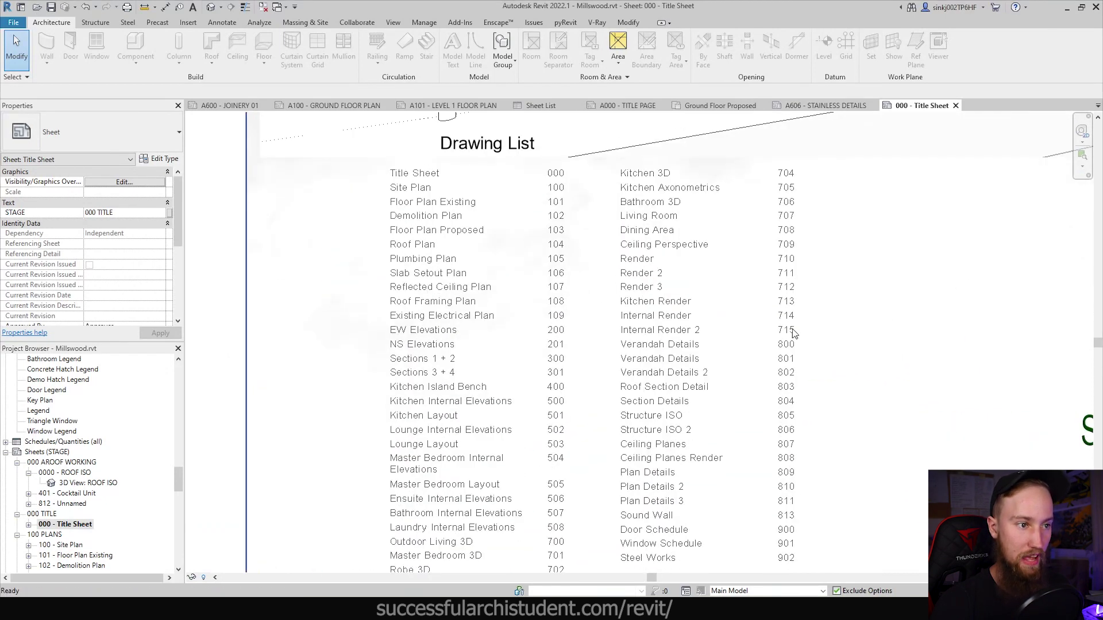
scroll(915, 308, "down", 4)
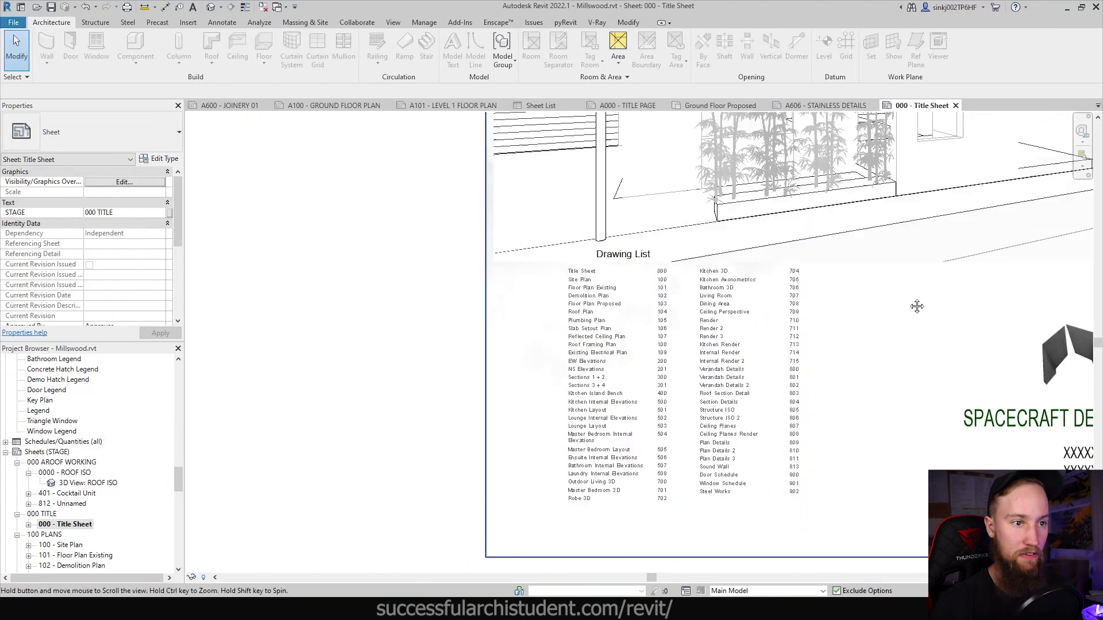
scroll(1060, 366, "up", 3)
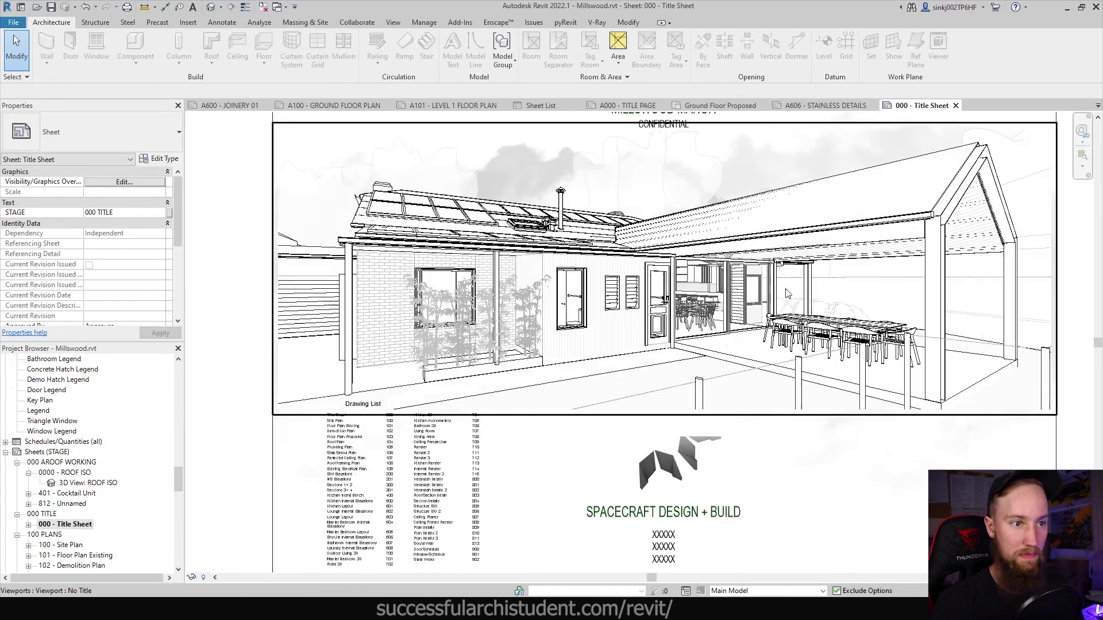
scroll(780, 305, "down", 2)
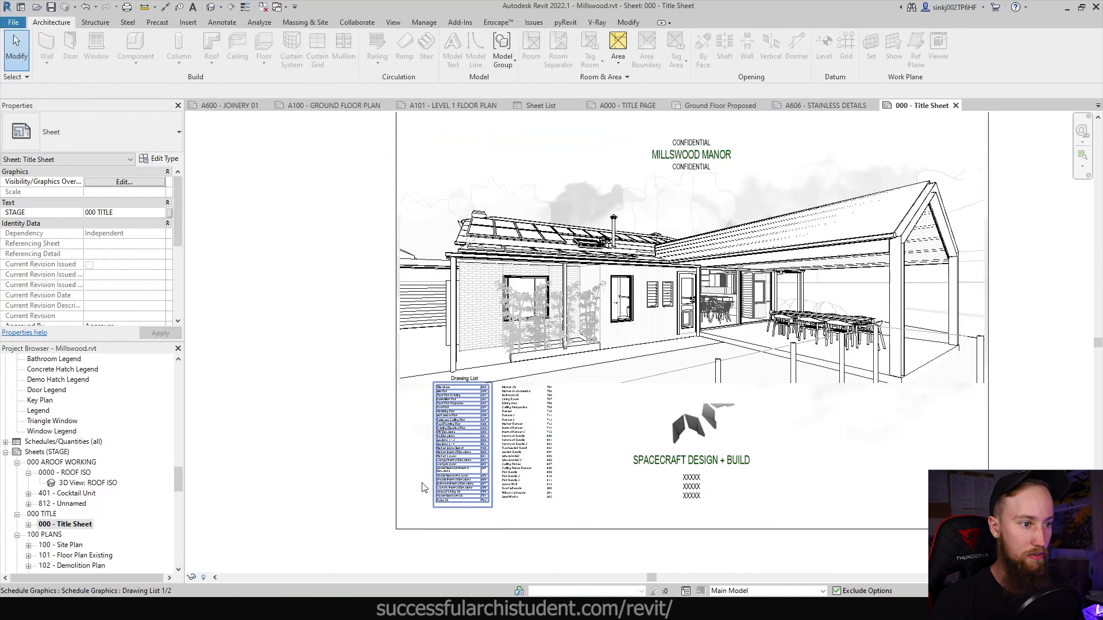
Return to the A000 - TITLE PAGE sheet and select its placed Sheet List schedule.
left_click(646, 105)
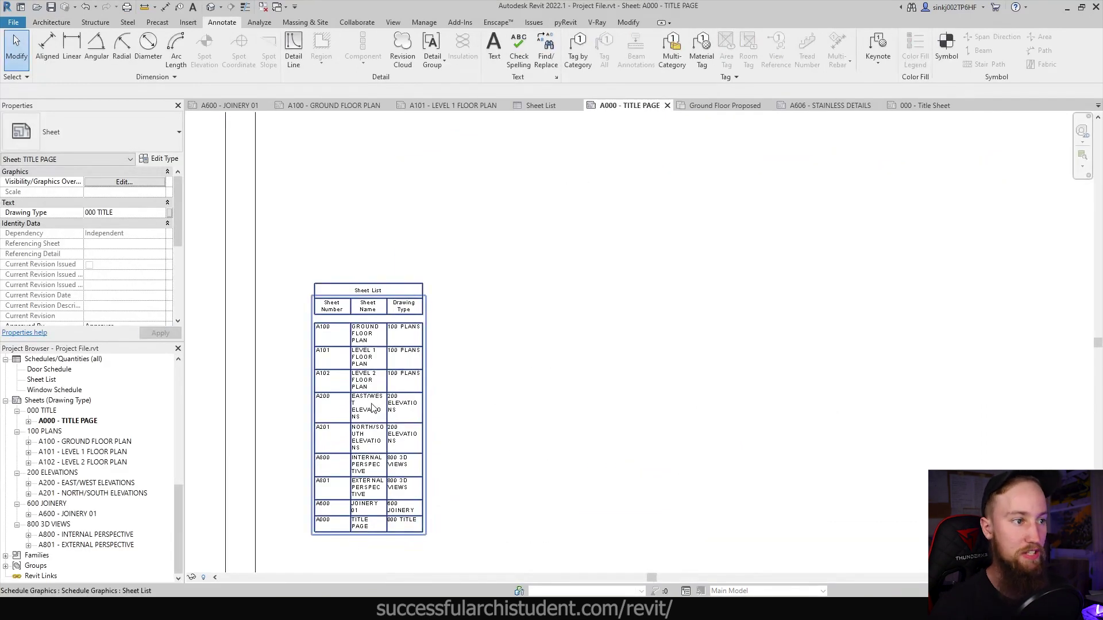
left_click(371, 409)
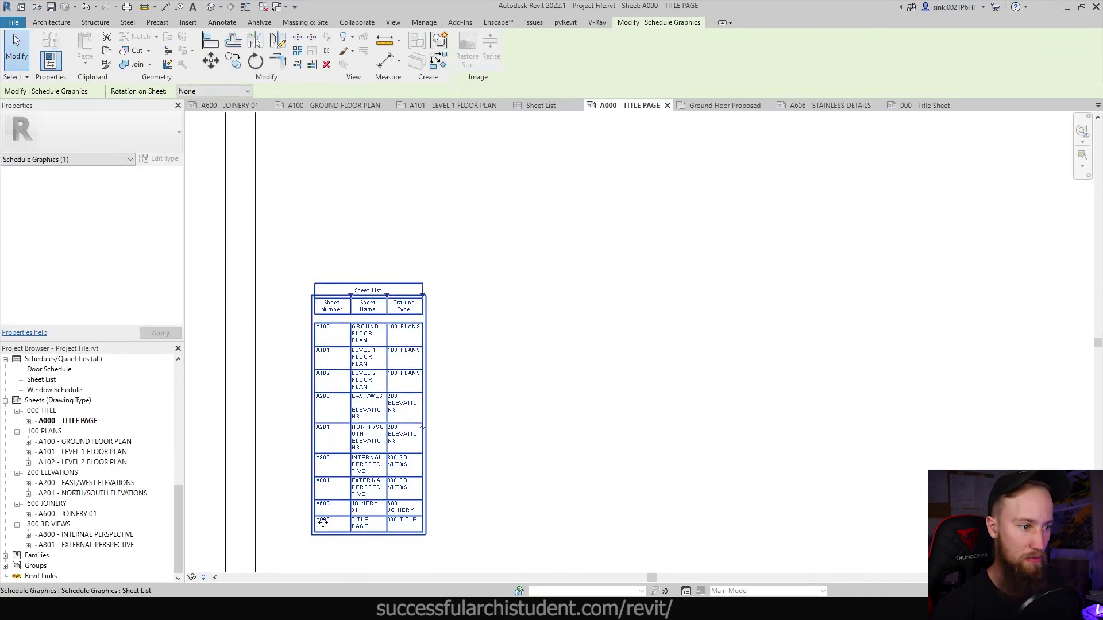
scroll(323, 523, "up", 1)
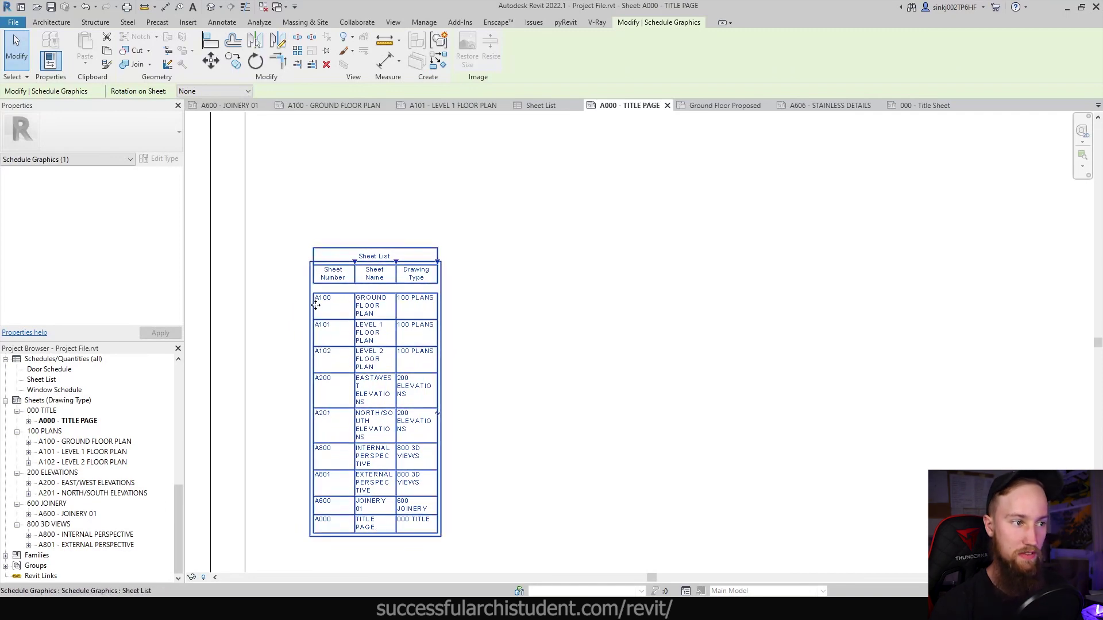
Sort the Sheet List schedule by Sheet Number, ascending.
double_click(322, 299)
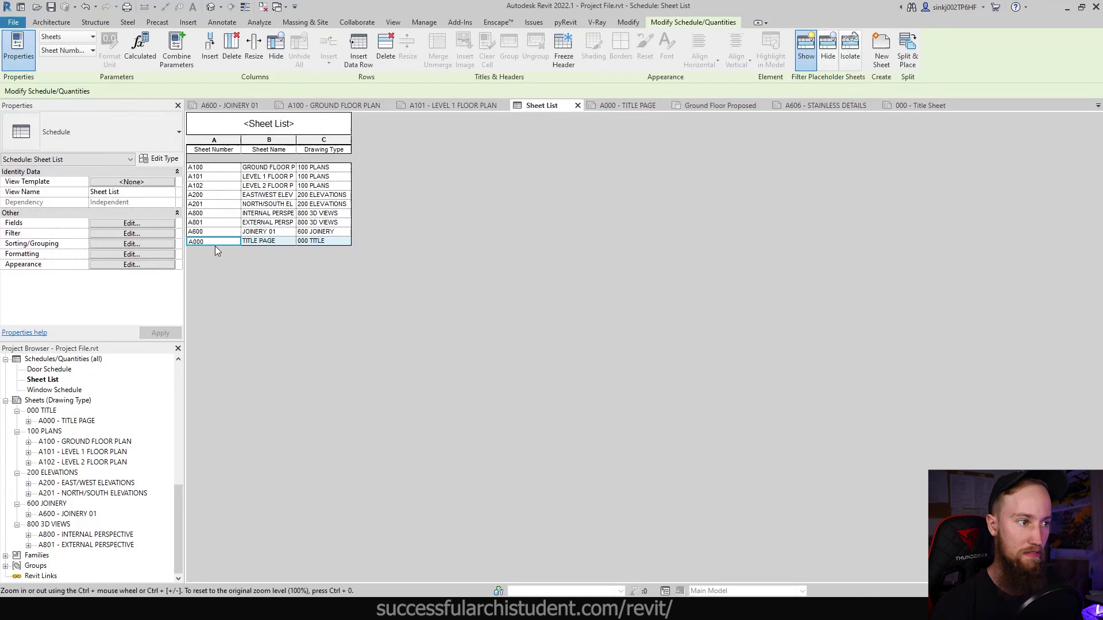
left_click(115, 244)
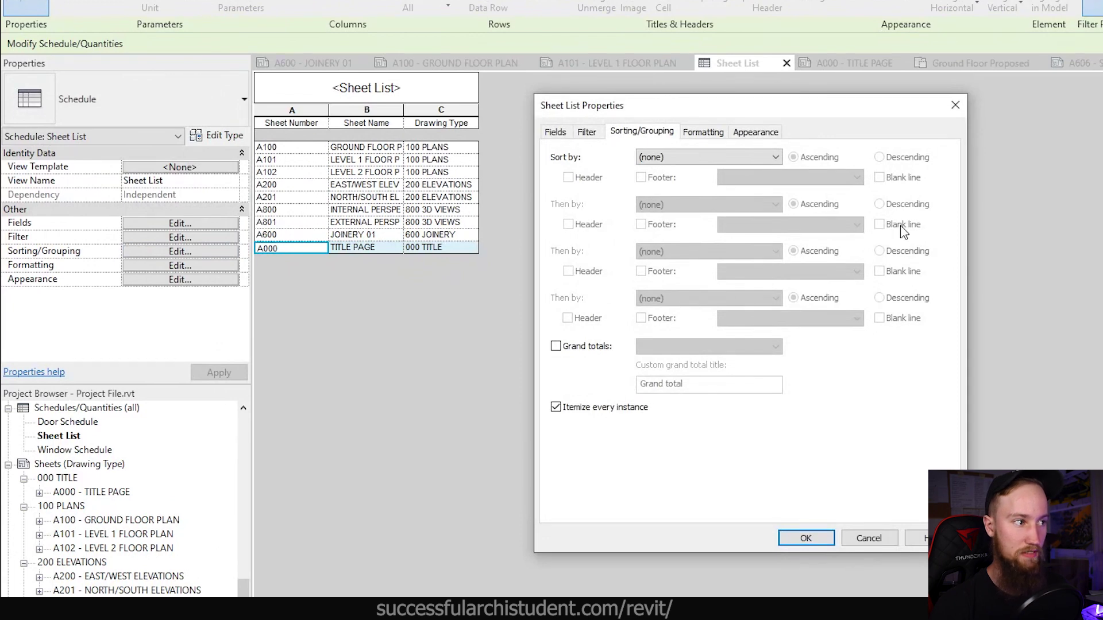
left_click(659, 161)
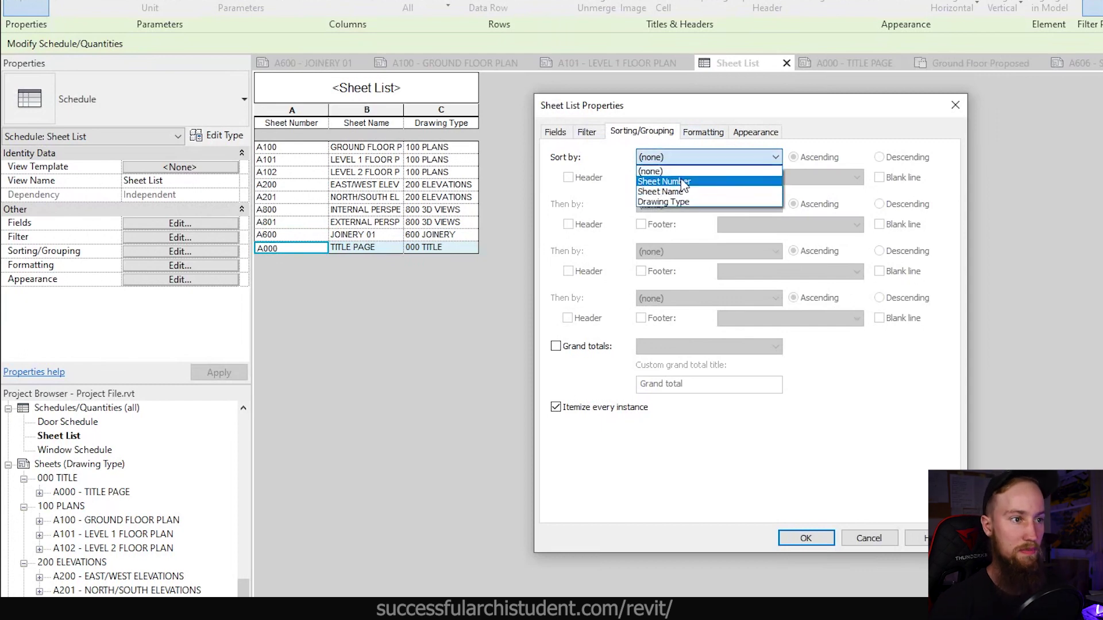
left_click(683, 183)
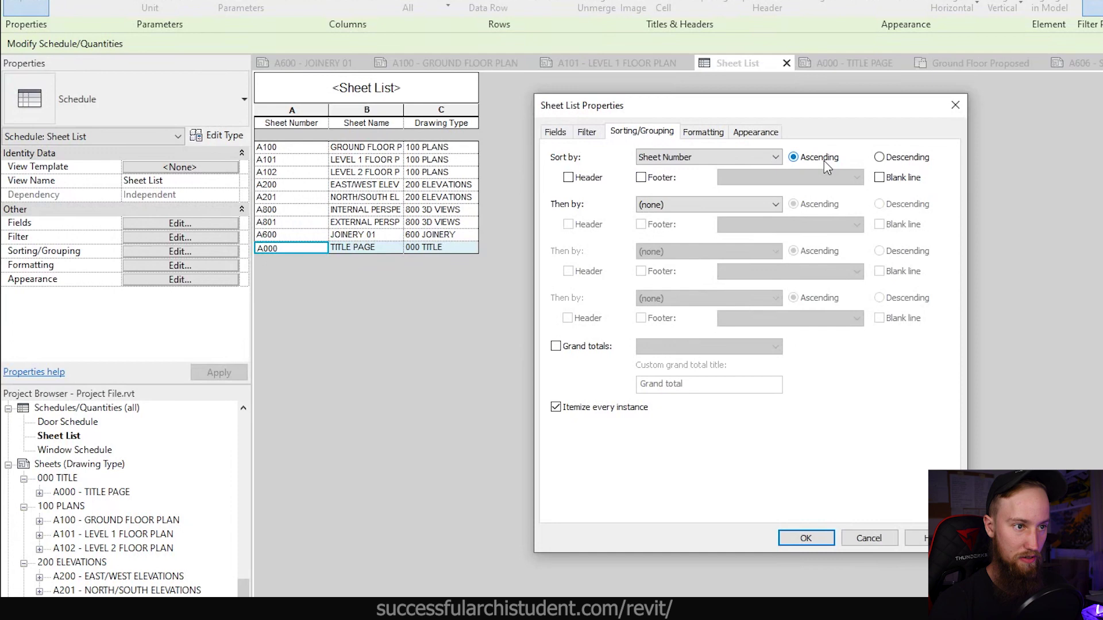
left_click(806, 537)
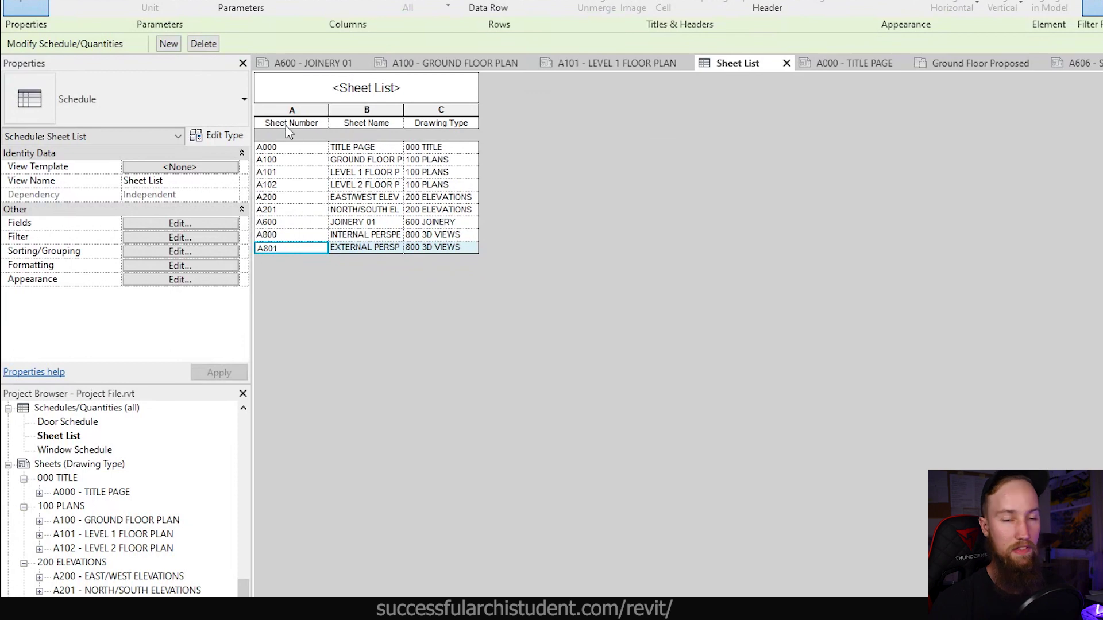
Remove the Drawing Type field from the Sheet List schedule.
left_click(181, 225)
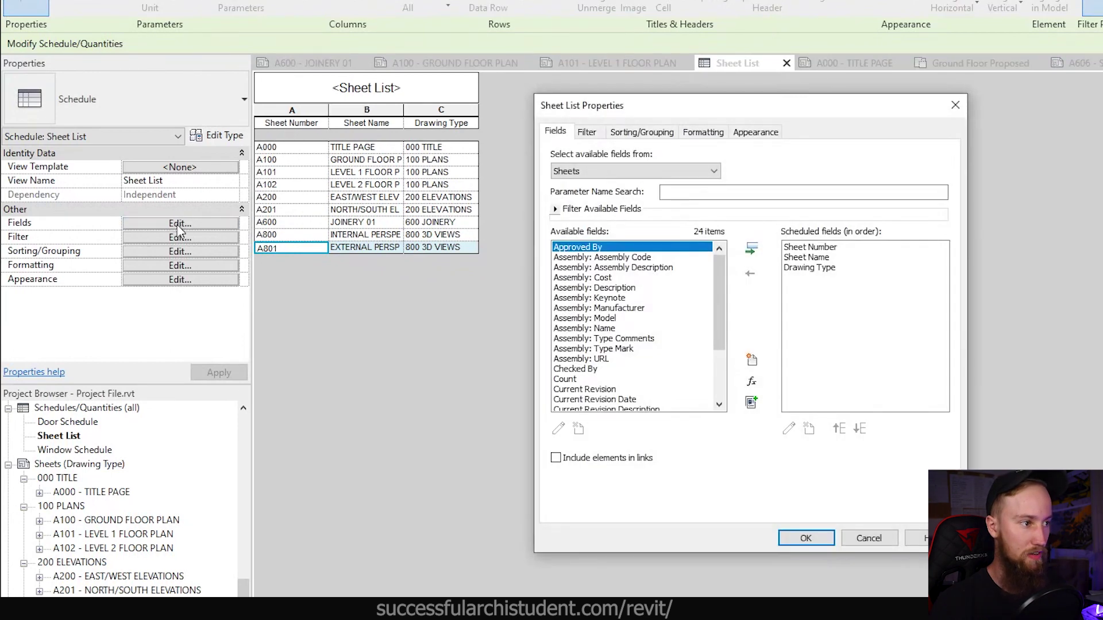
left_click(842, 269)
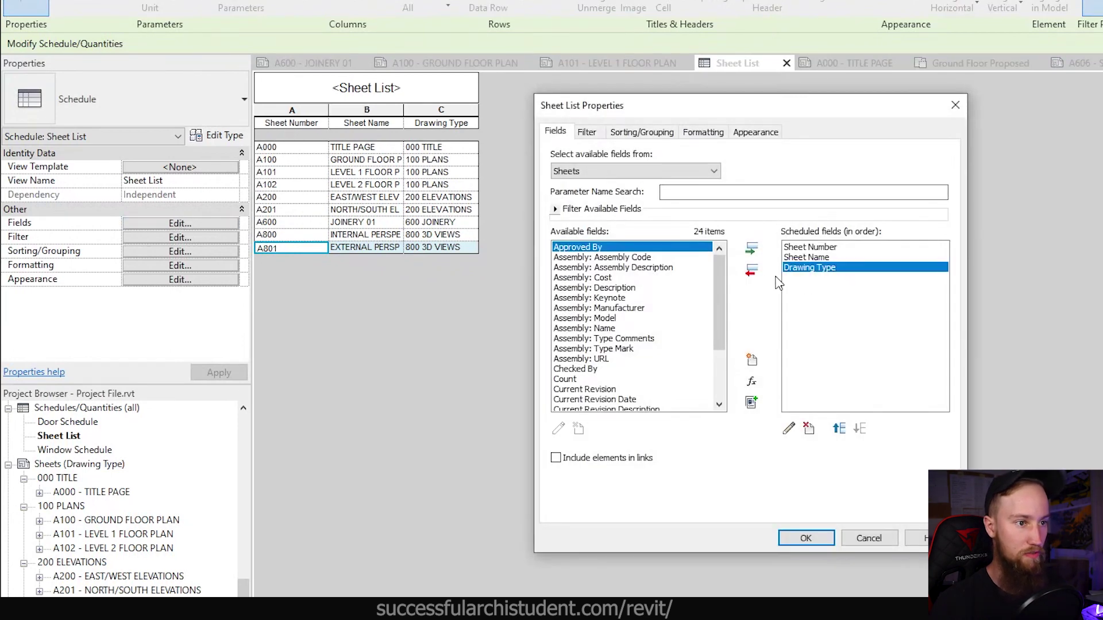
left_click(752, 274)
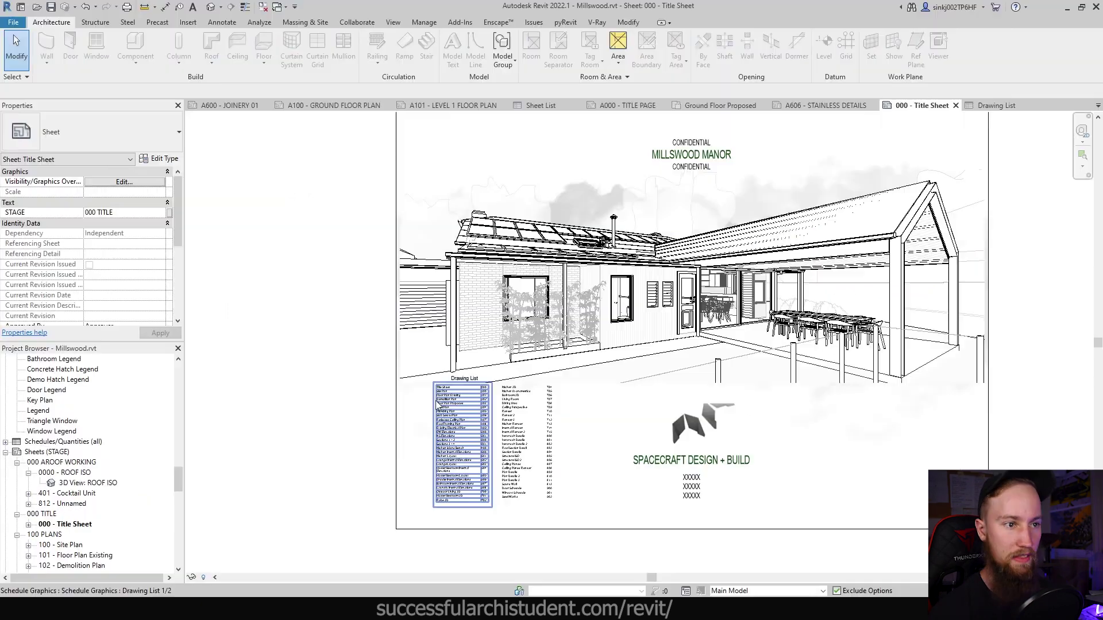
Review the Drawing List's STAGE 'does not equal' filters and sorting, and exclude the title page from sheet lists.
double_click(437, 403)
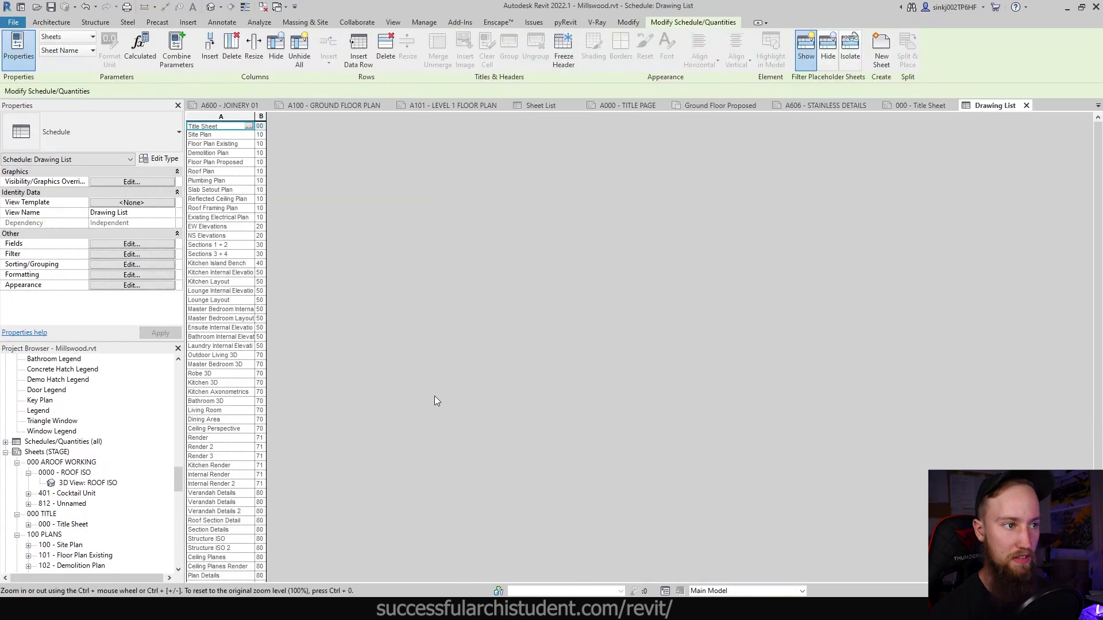
left_click(131, 254)
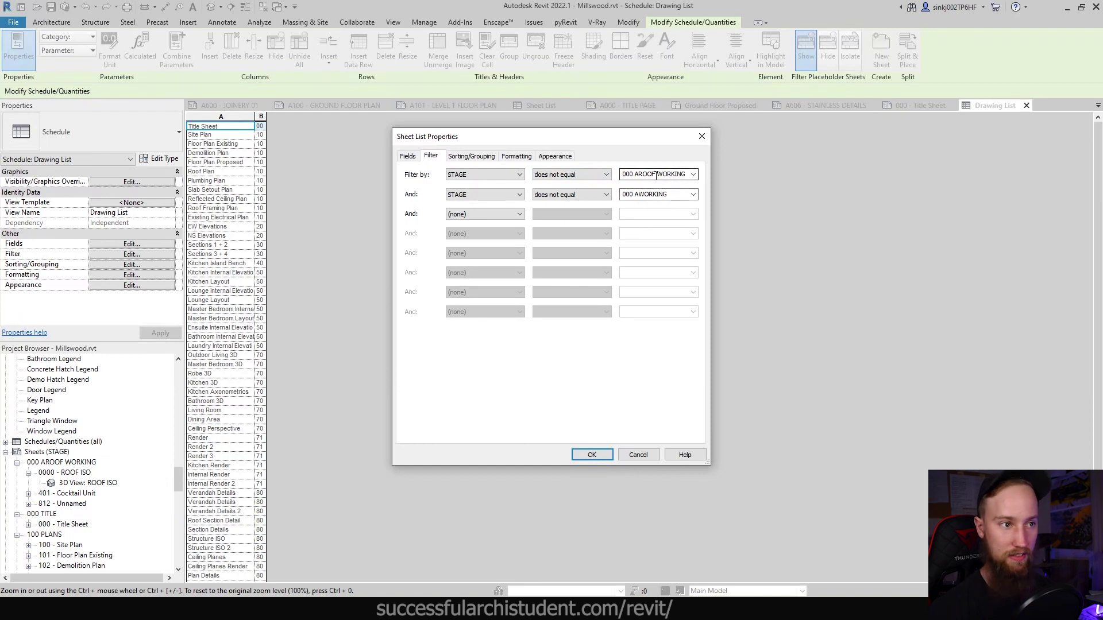
left_click_drag(657, 141, 635, 150)
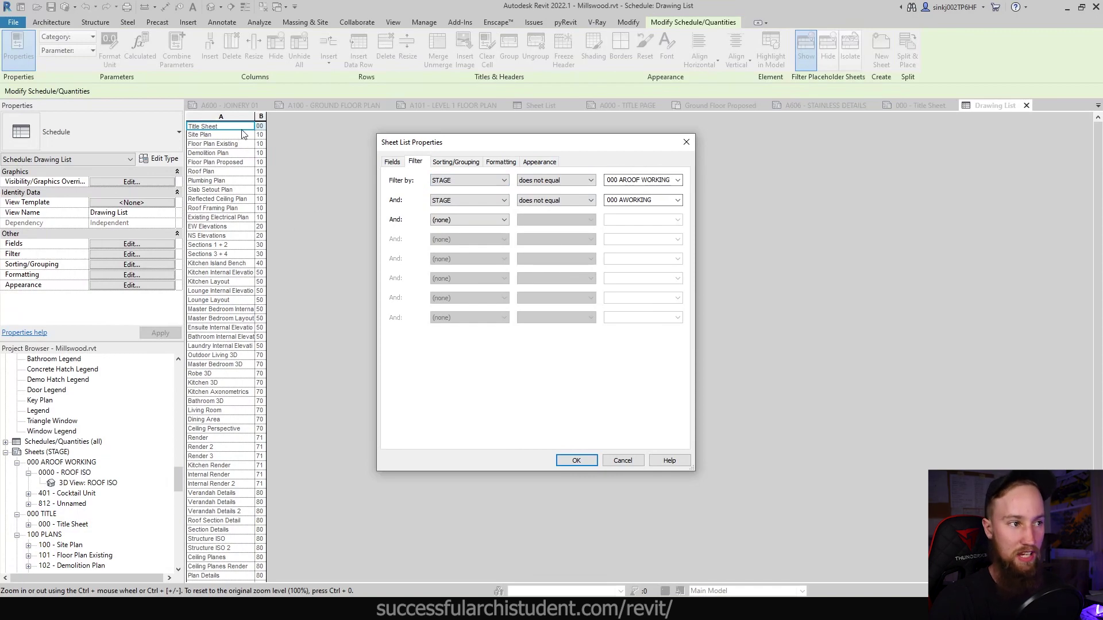
left_click_drag(486, 151, 482, 159)
left_click(477, 173)
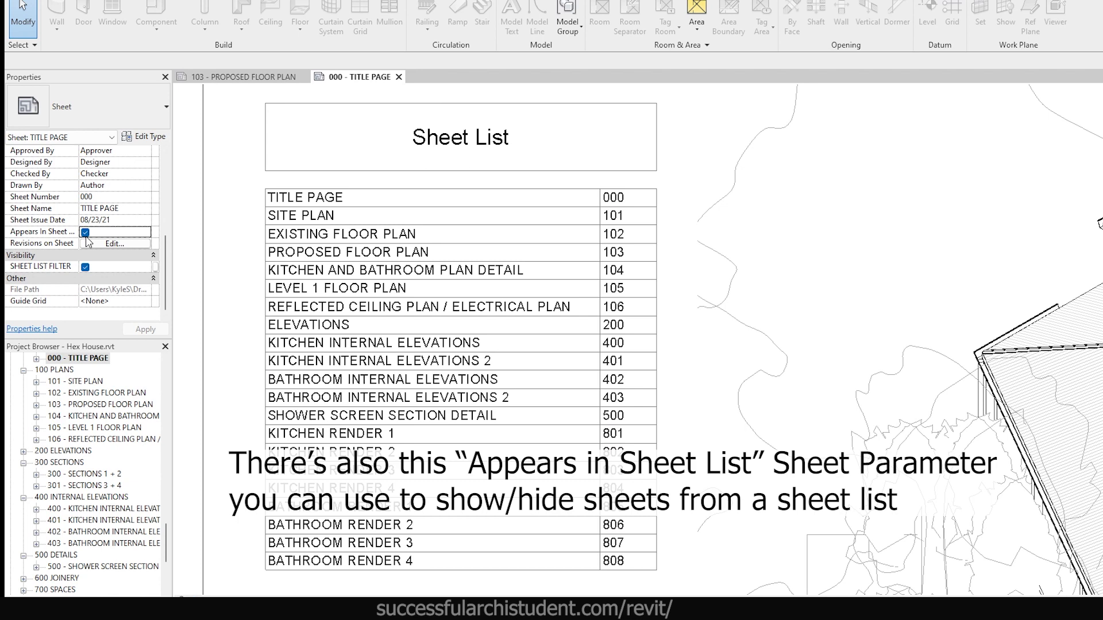
left_click(85, 232)
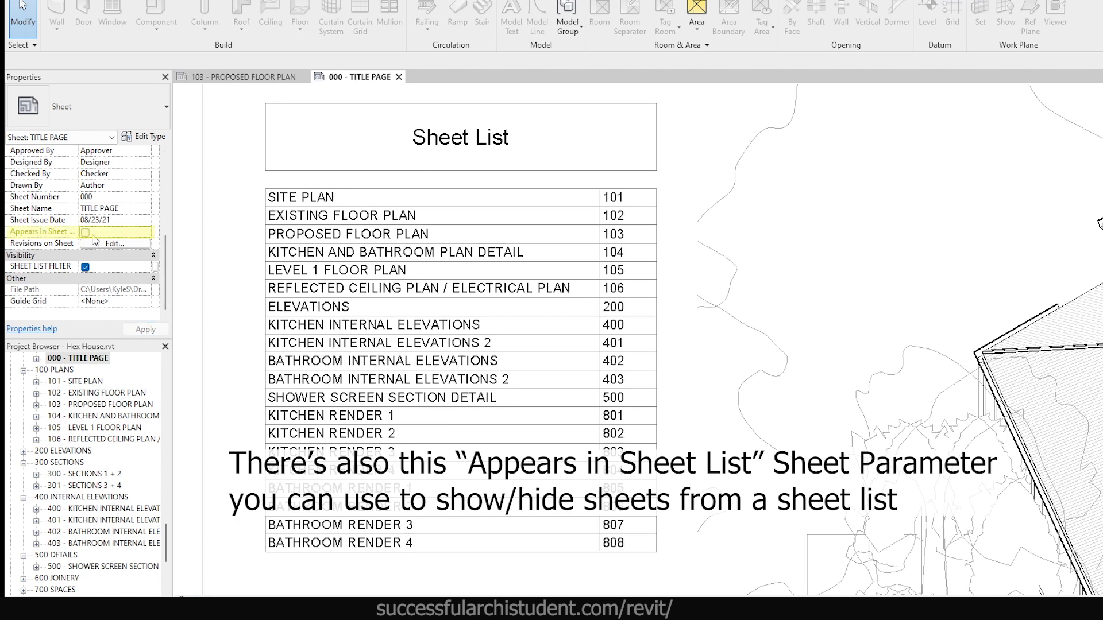
Re-tick then untick Appears In Sheet List so TITLE PAGE stays out of the list.
left_click(85, 232)
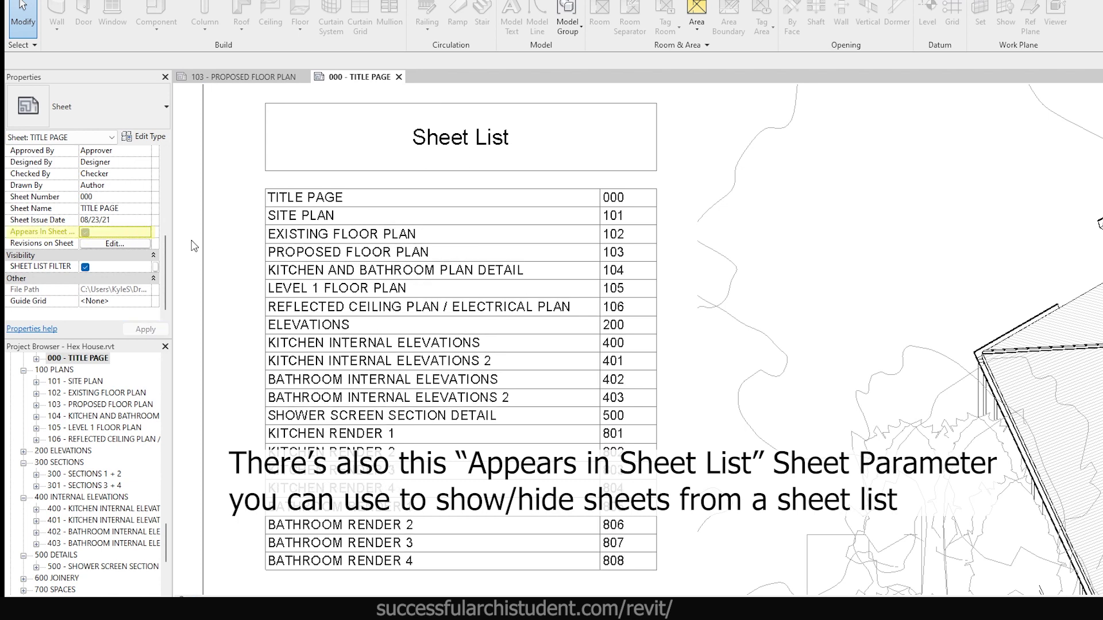
left_click(85, 232)
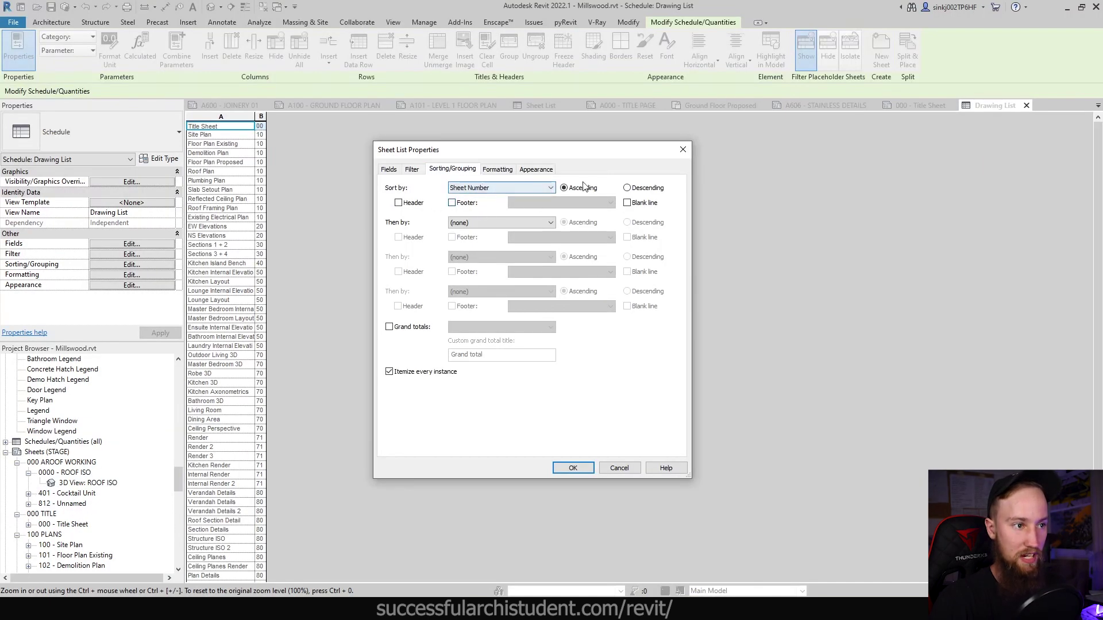
Inspect the Drawing List's Formatting and Appearance settings, then bring up the Sheet List's Appearance settings.
left_click(504, 172)
left_click(535, 170)
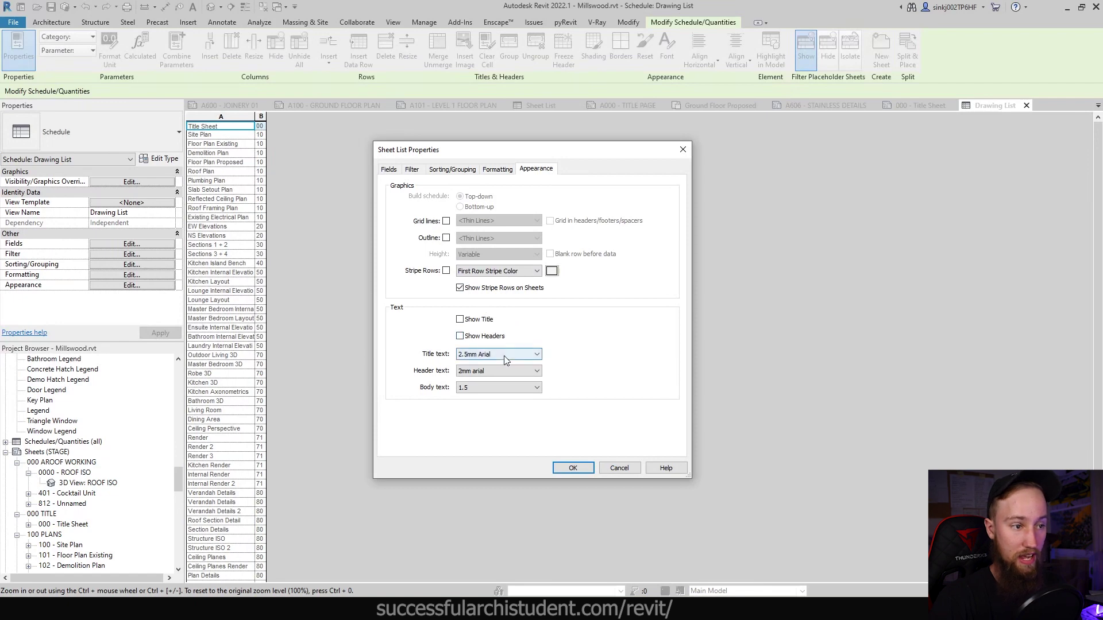
left_click(618, 467)
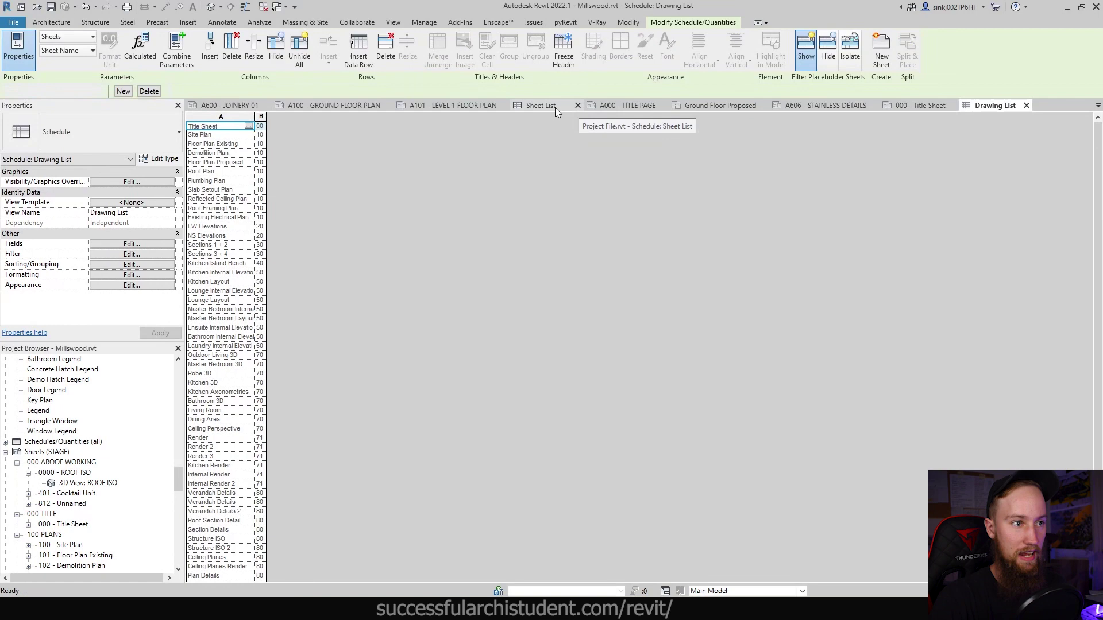
left_click(555, 108)
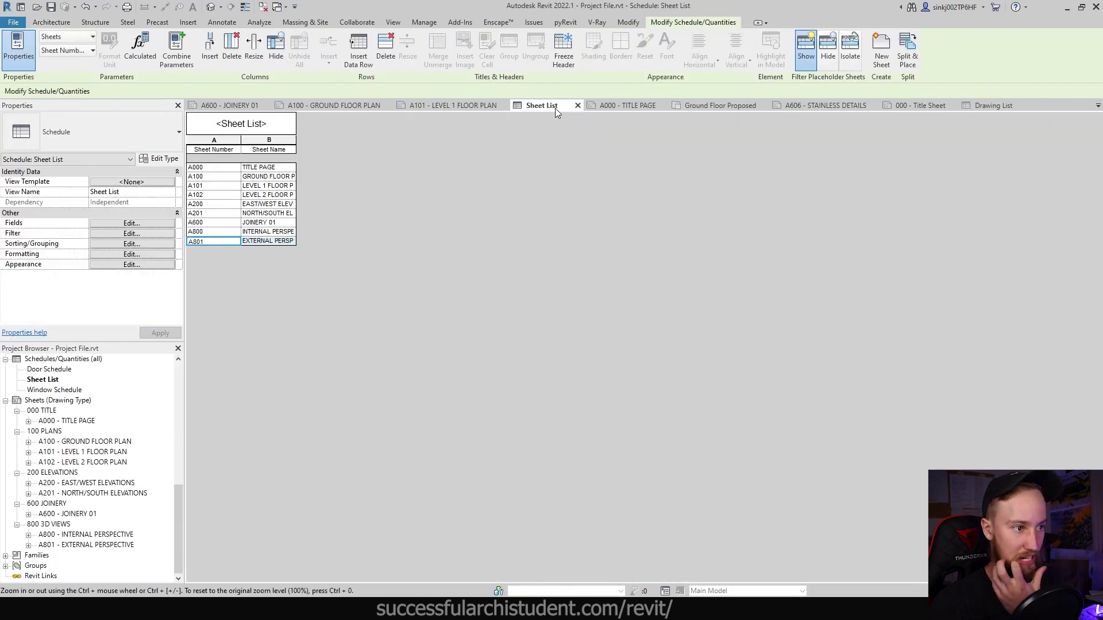
left_click(135, 265)
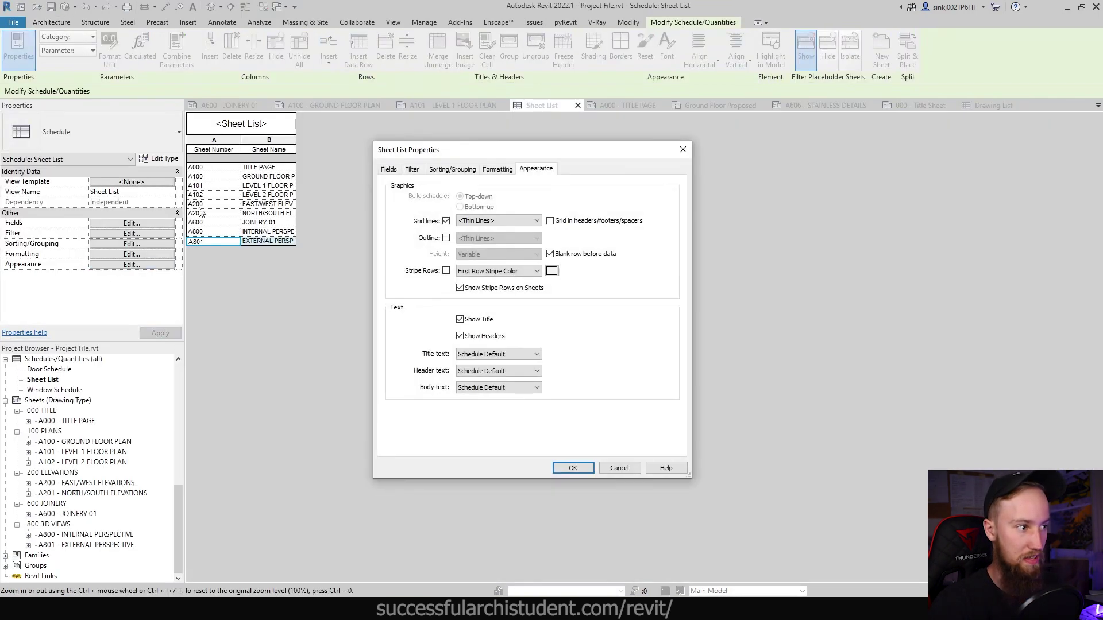
Turn off grid lines, title and headers; use Arial 2.5mm title and Arial 1.5mm body text.
left_click(446, 222)
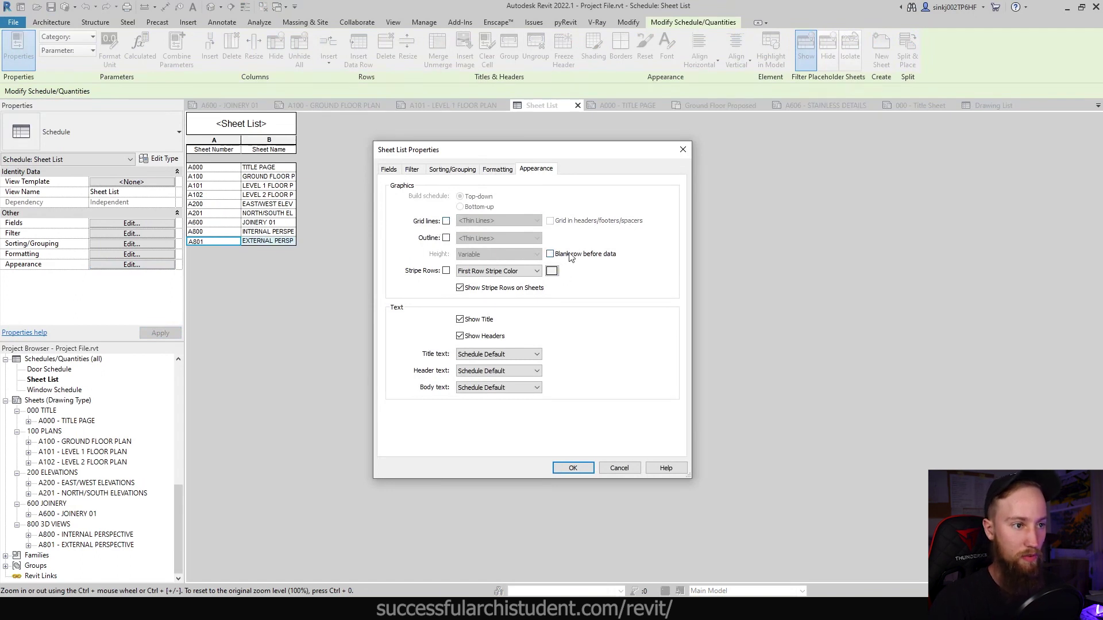
left_click(485, 321)
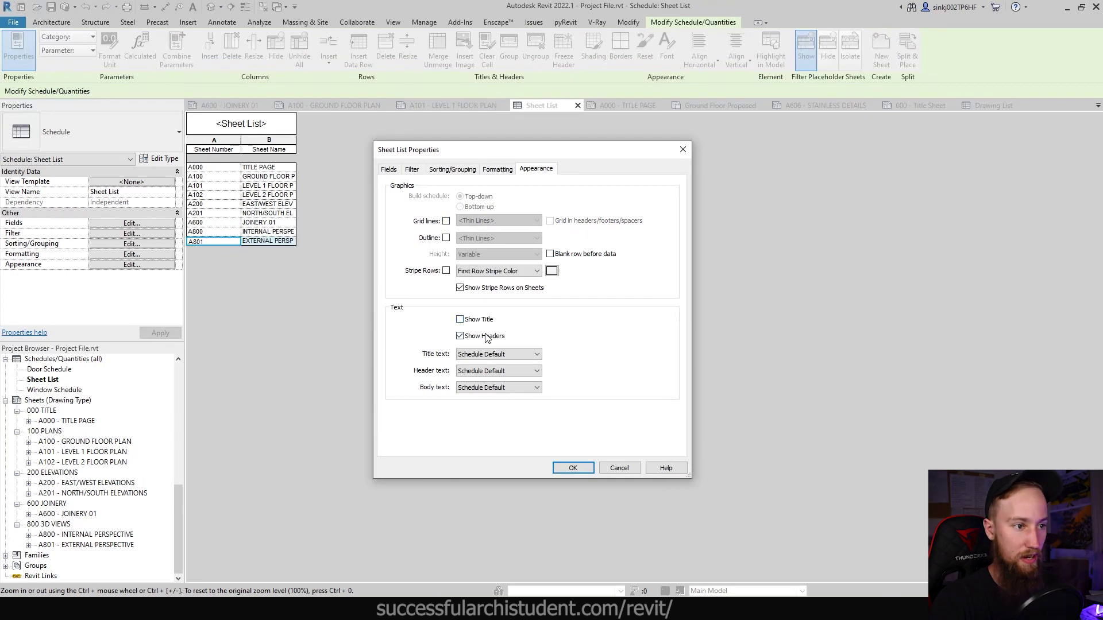
left_click(488, 337)
left_click(492, 354)
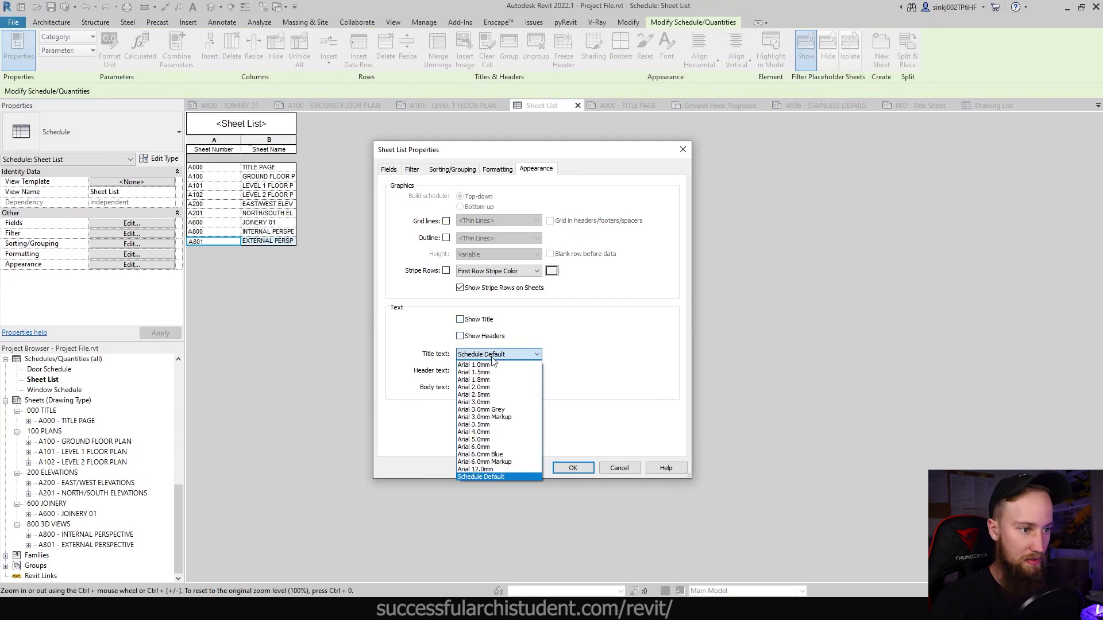
left_click(473, 395)
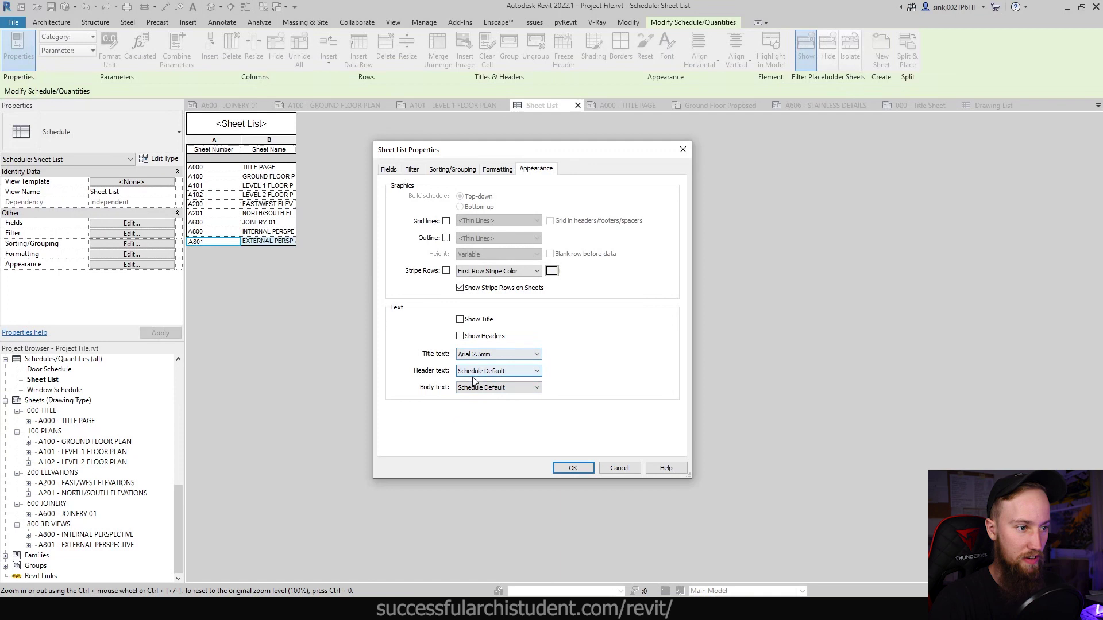
left_click(506, 387)
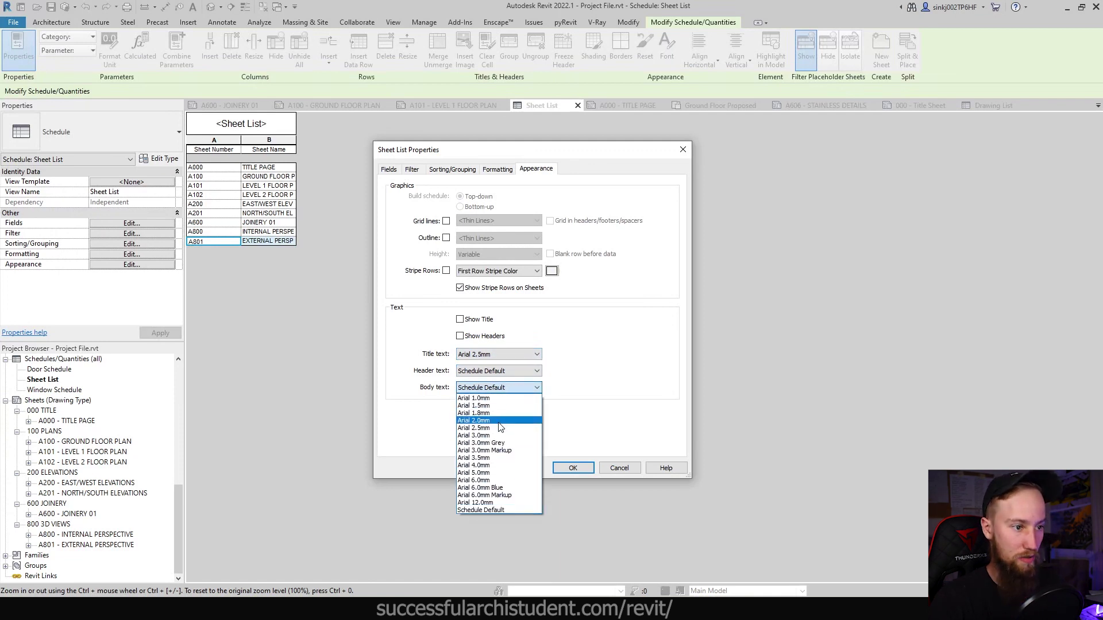
left_click(487, 406)
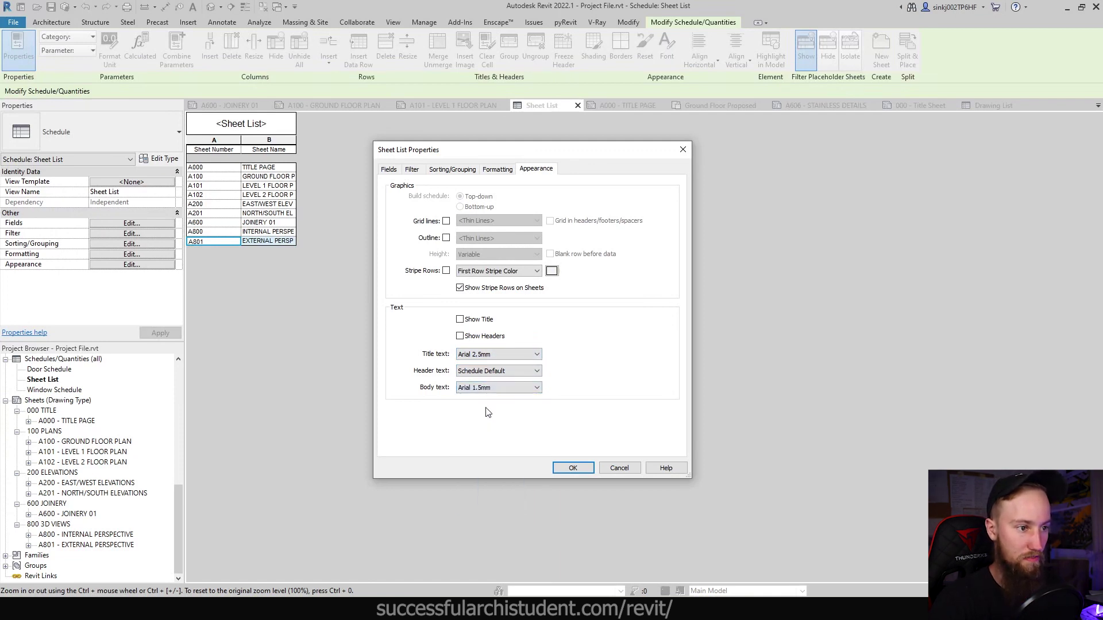
Apply the pending appearance settings and view the A000 title page sheet.
left_click(582, 470)
left_click(612, 106)
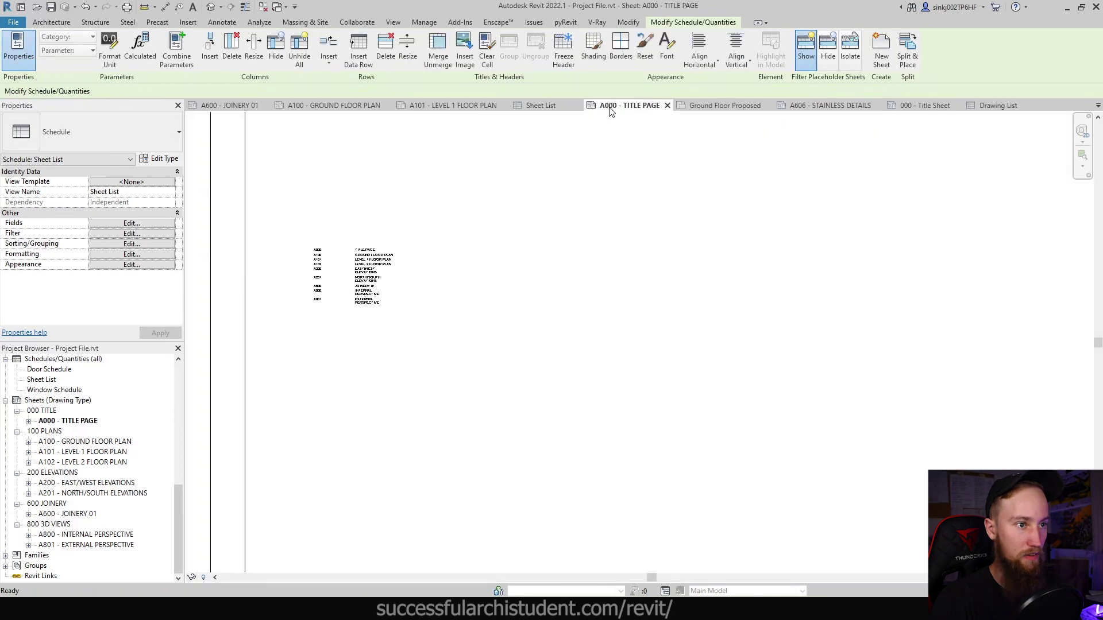
left_click(626, 349)
scroll(410, 311, "up", 5)
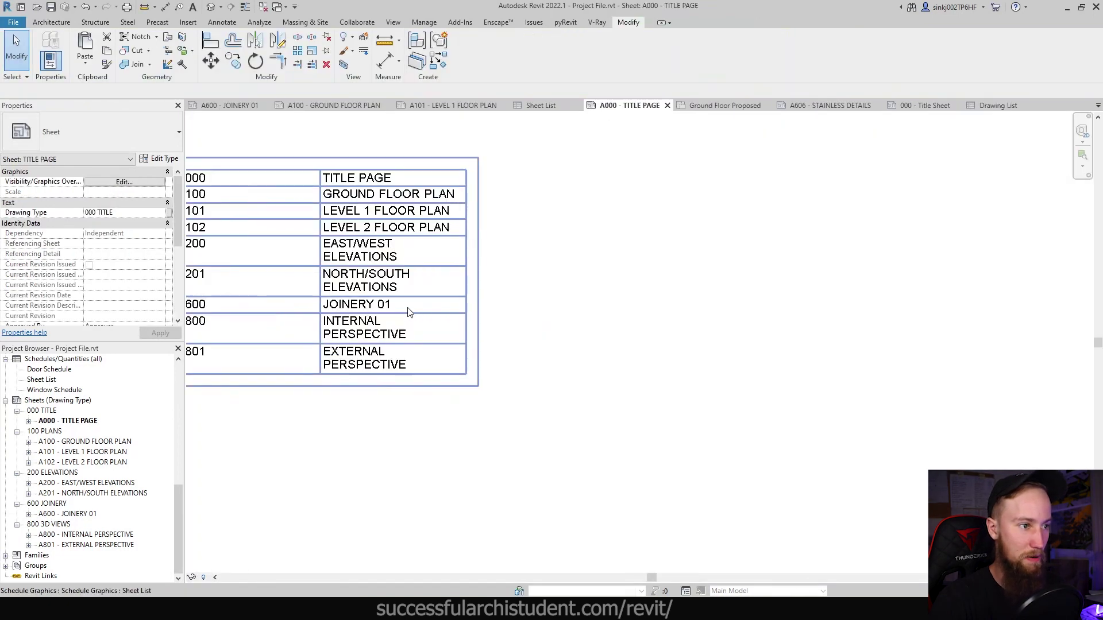
scroll(410, 310, "down", 2)
Set the Sheet List schedule's body text to Arial 3.0mm.
left_click(542, 106)
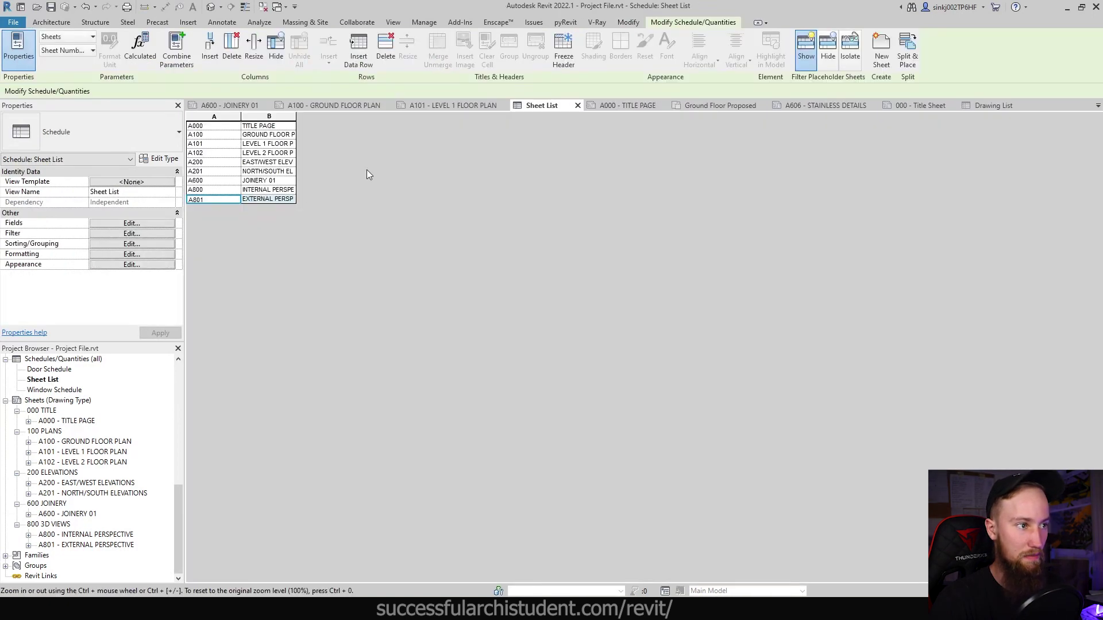
left_click(131, 265)
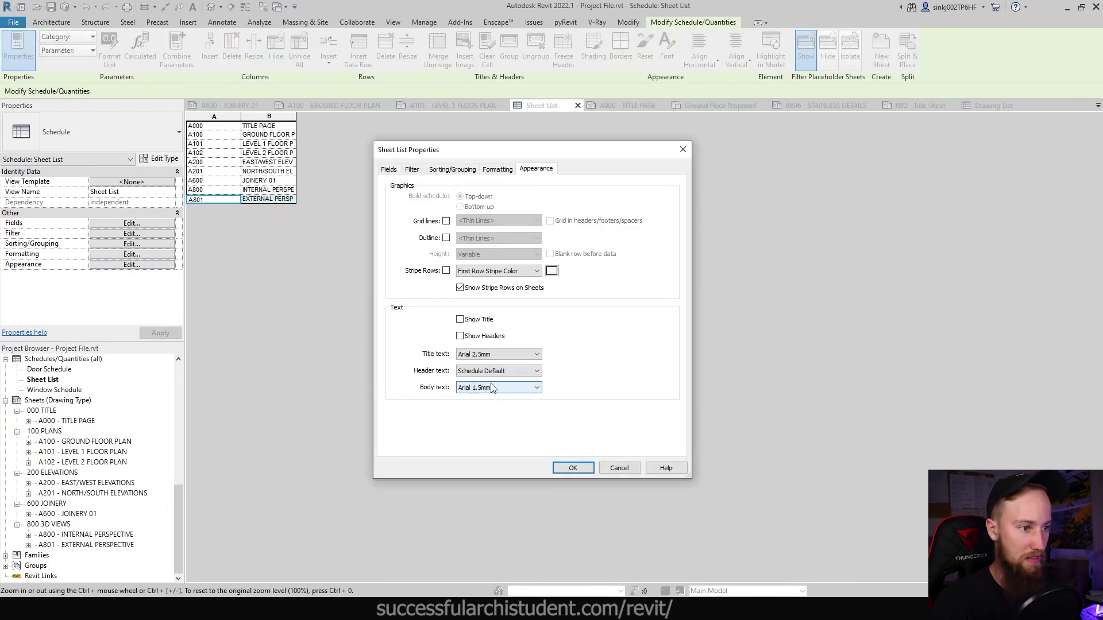
left_click(477, 389)
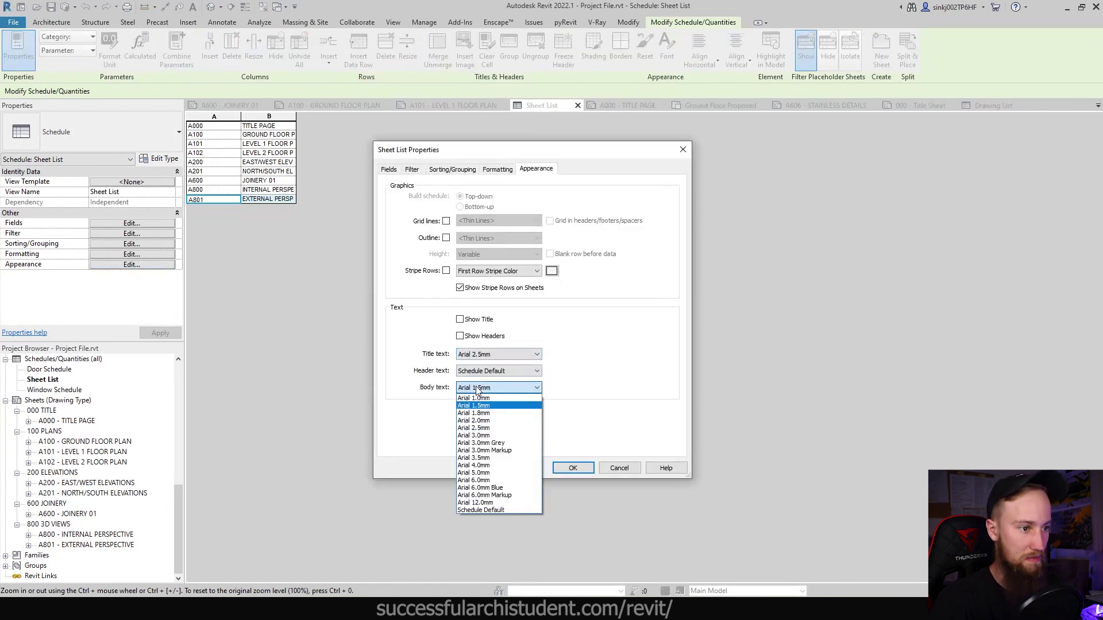
left_click(486, 436)
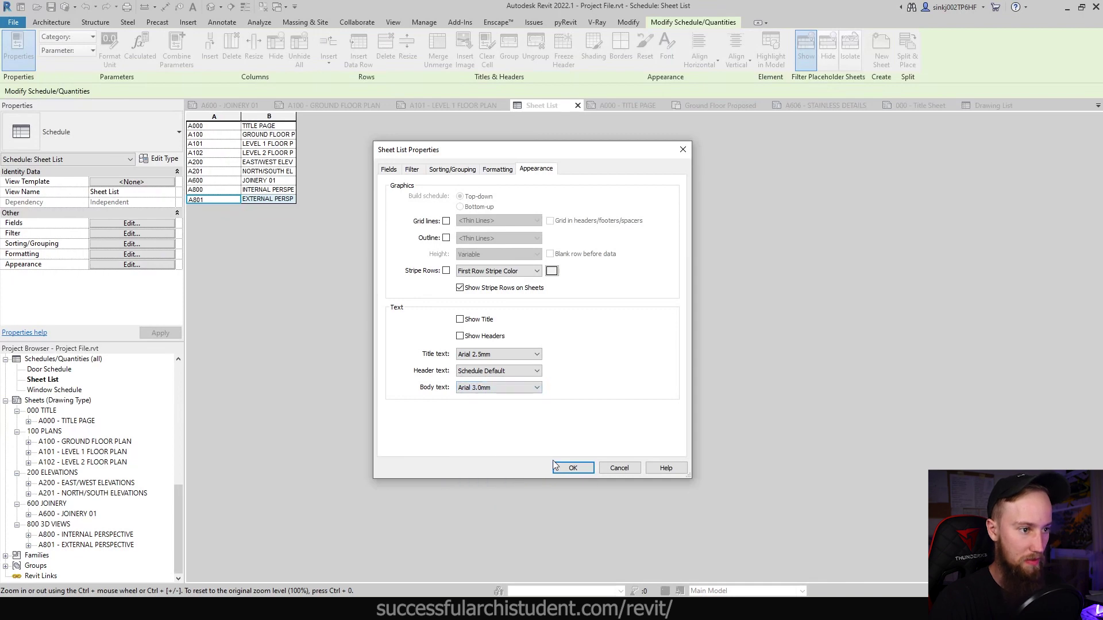
left_click(575, 468)
Widen the schedule's columns on A000 so sheet names fit on one line.
left_click(620, 105)
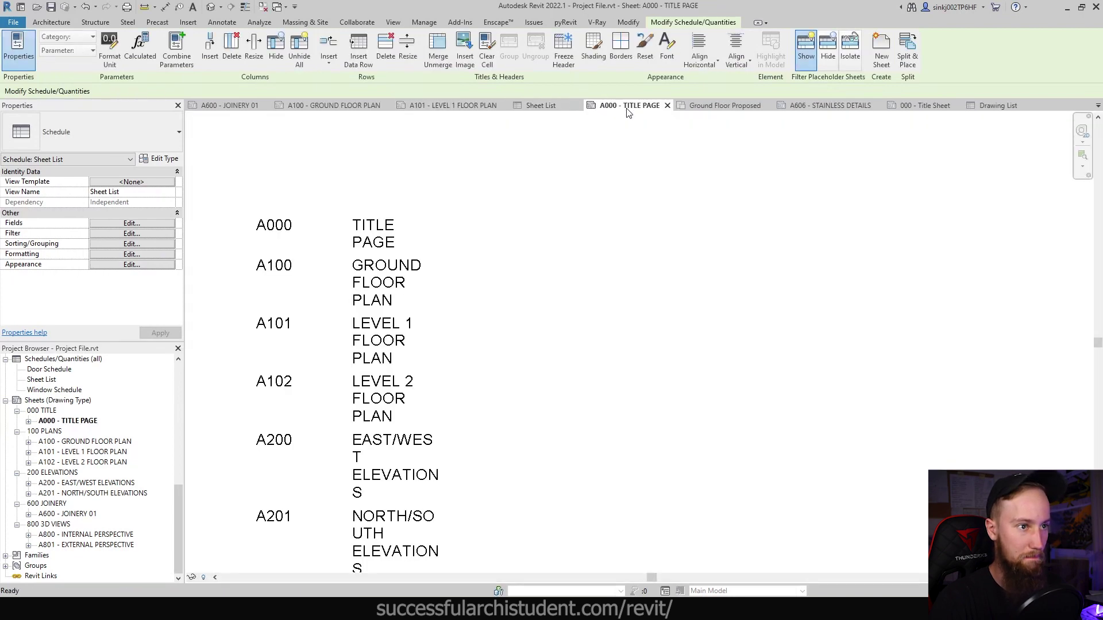
scroll(411, 354, "up", 2)
left_click(364, 256)
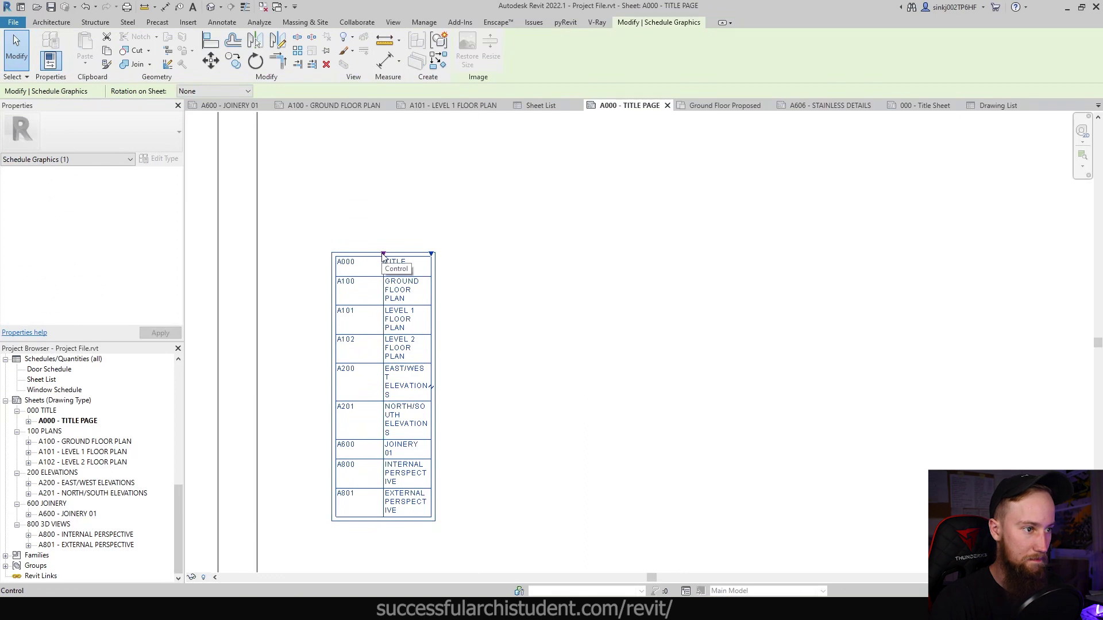
left_click_drag(364, 253, 488, 254)
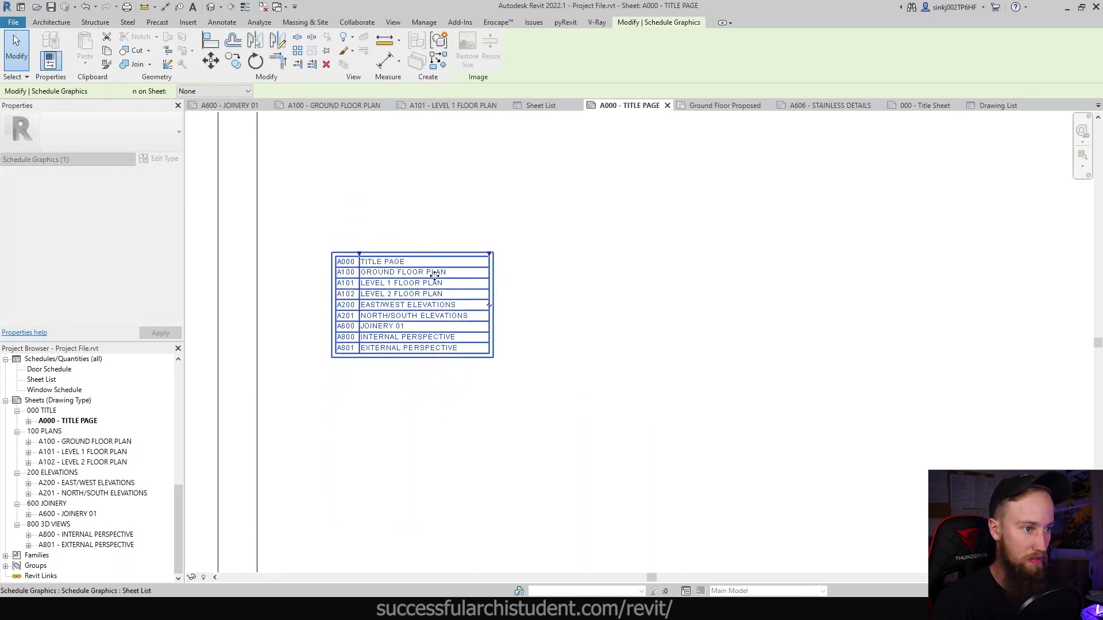
left_click(488, 309)
scroll(662, 374, "down", 2)
Check the Drawing List heading's style on the A000 sheet, then return to the Sheet List schedule.
middle_click_drag(662, 375, 406, 402)
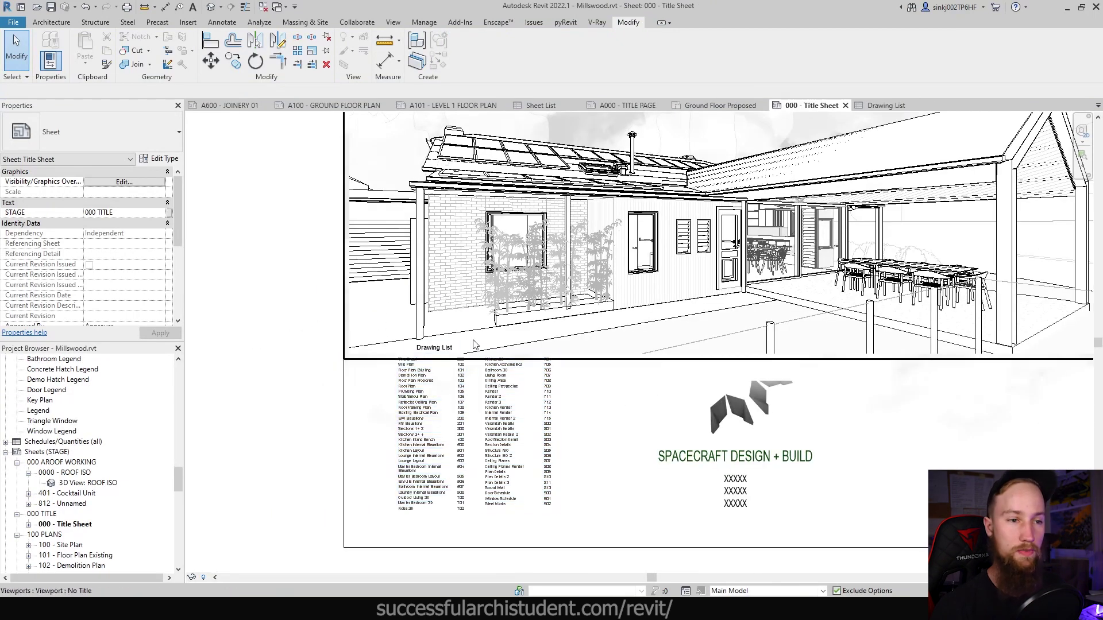
scroll(463, 412, "up", 3)
scroll(463, 412, "up", 3)
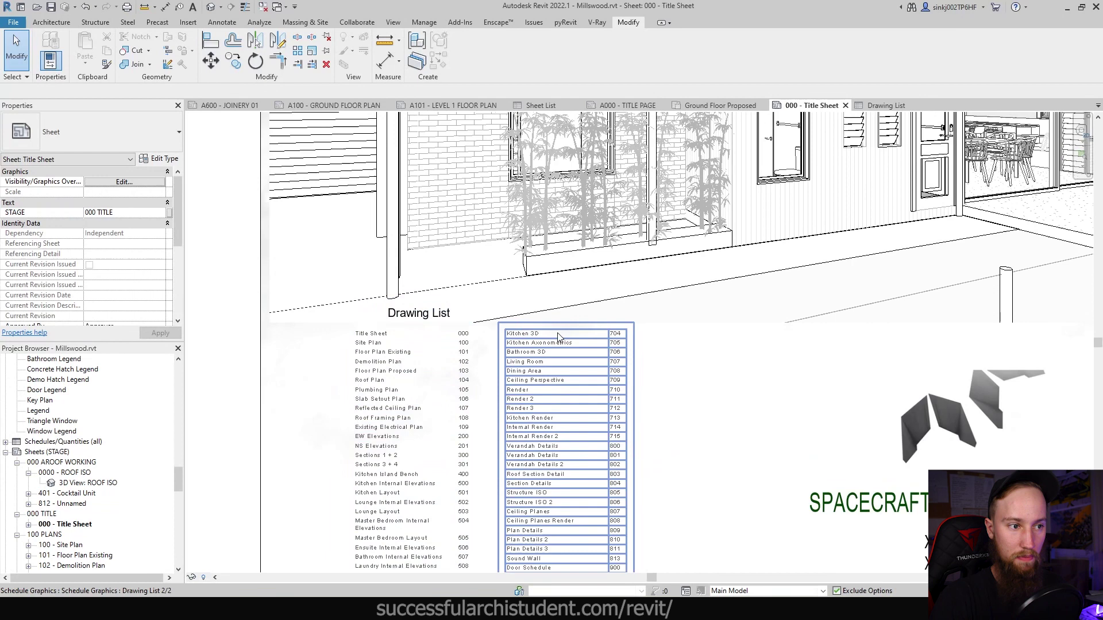
left_click(421, 315)
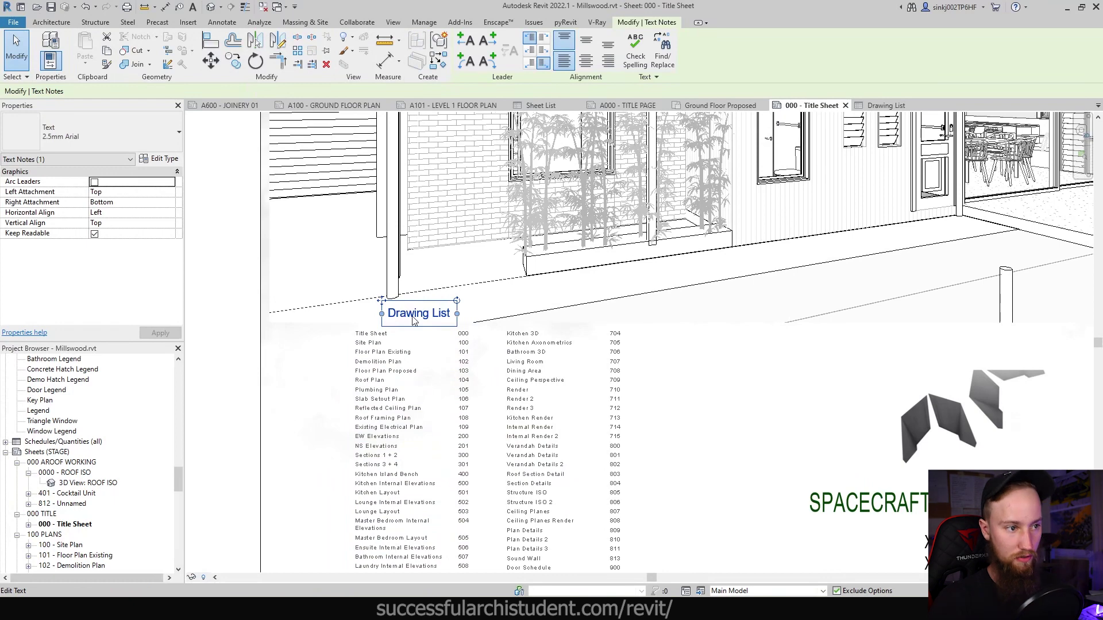
left_click(230, 365)
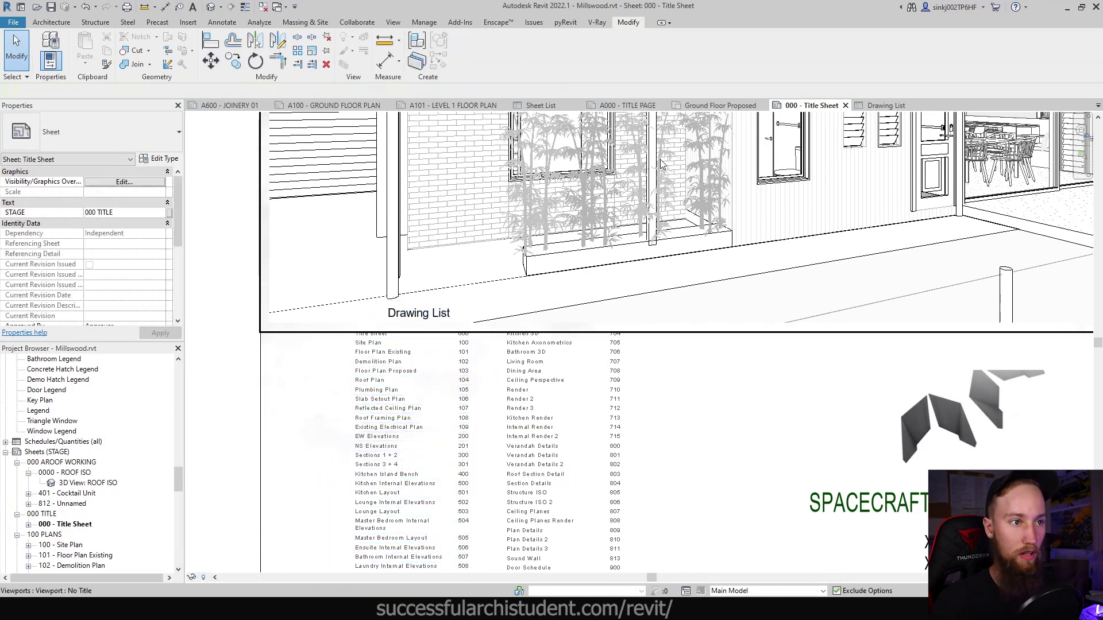
left_click(543, 105)
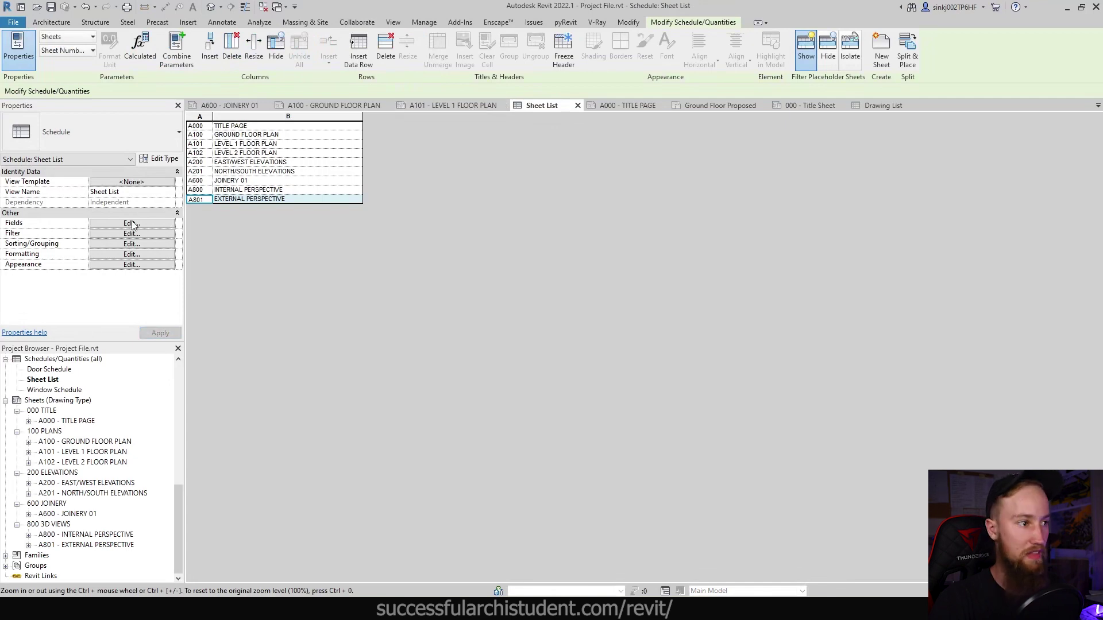
Turn on the title display for the Sheet List schedule.
left_click(628, 105)
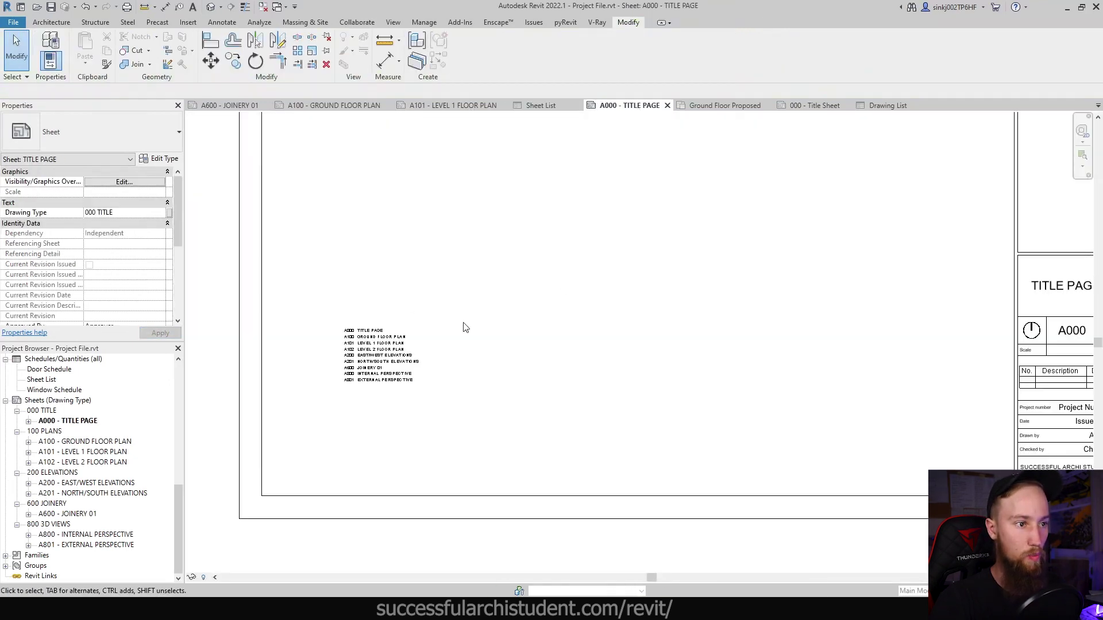
double_click(391, 338)
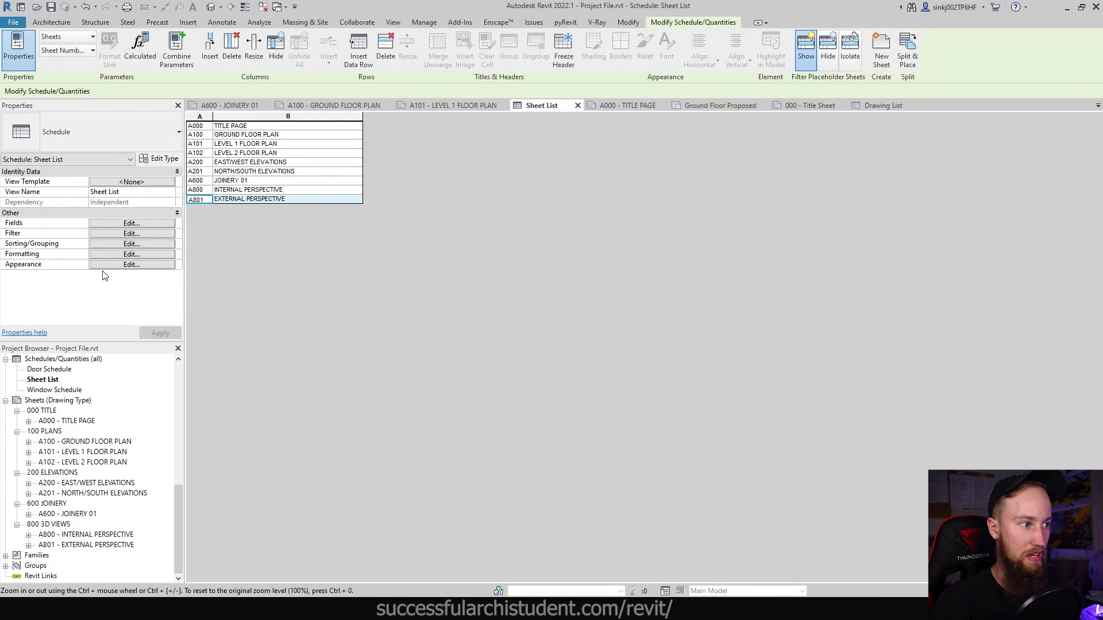
left_click(115, 265)
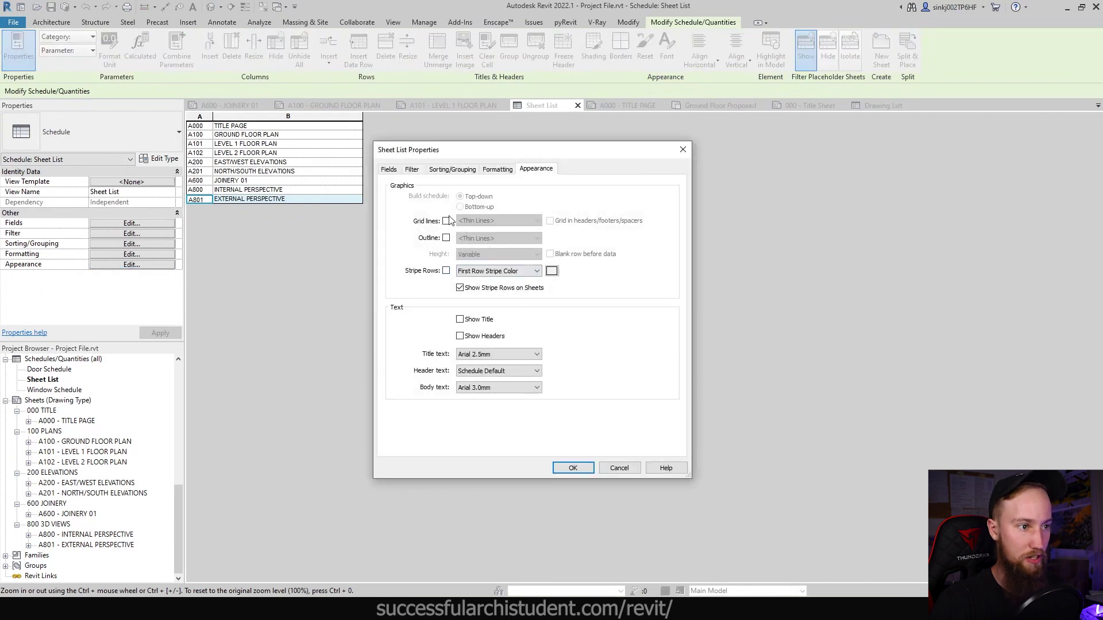
left_click(460, 319)
left_click(573, 467)
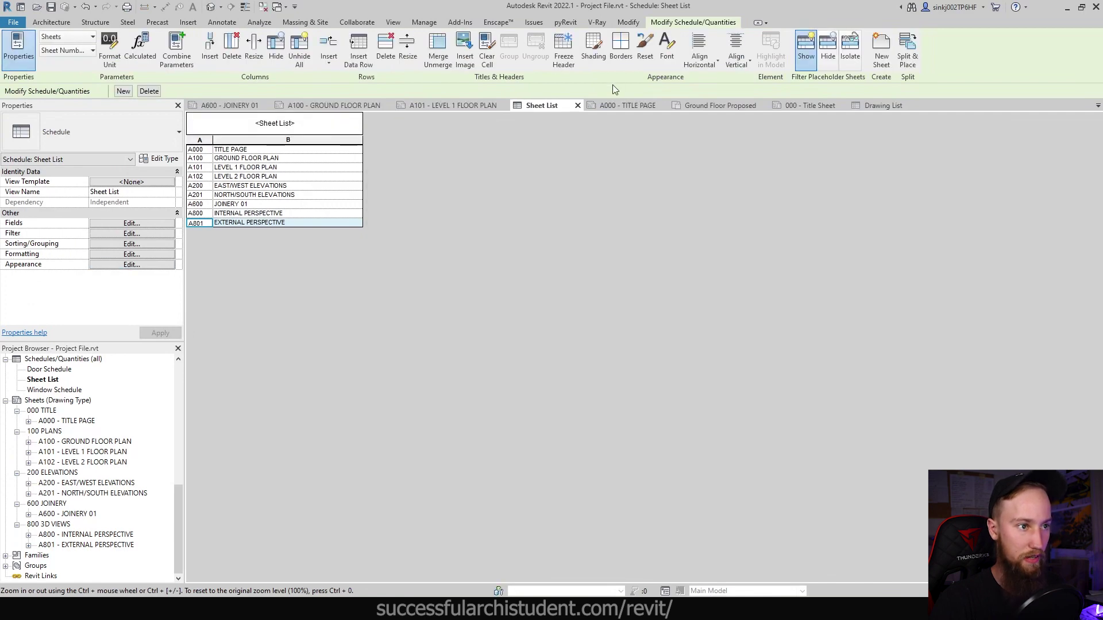
Set the schedule's title text to Arial 6.0mm.
left_click(627, 106)
left_click(366, 331)
left_click(552, 121)
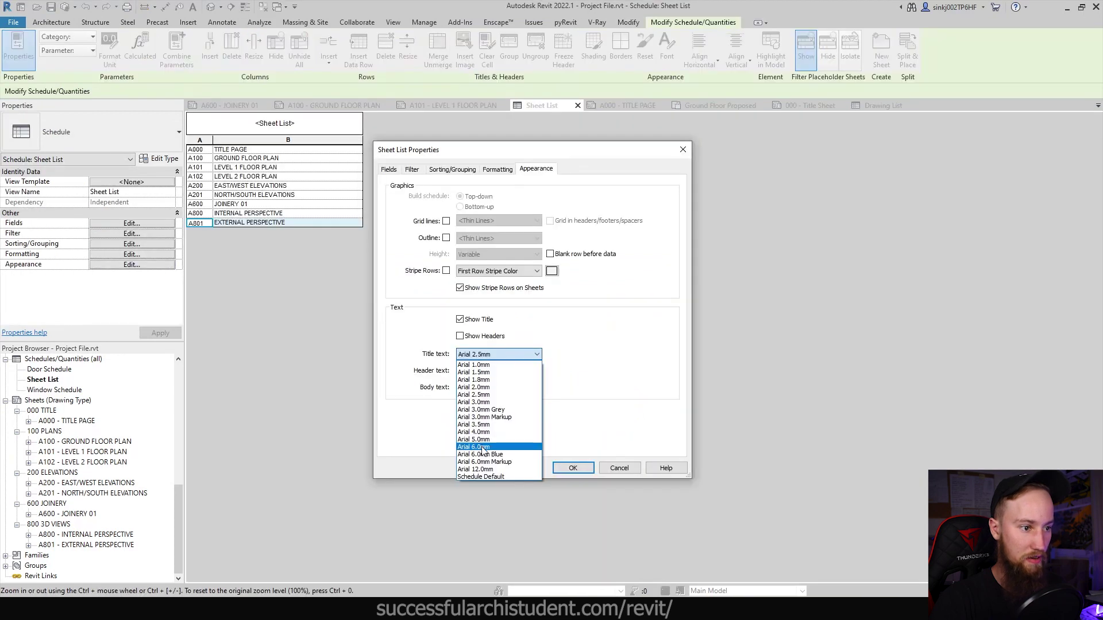
left_click(482, 448)
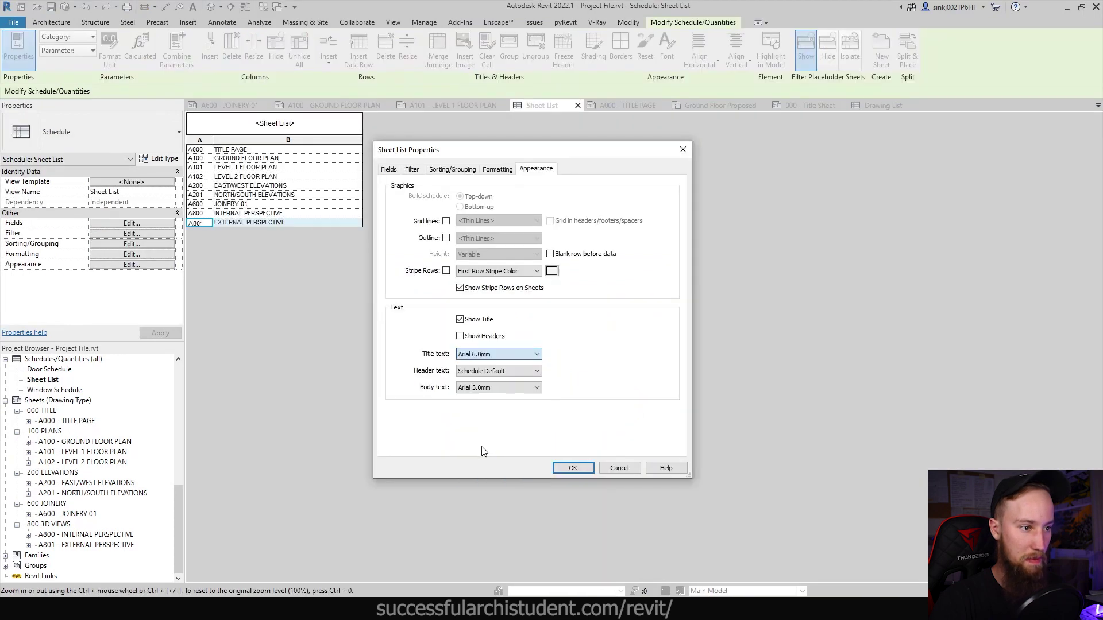
left_click(573, 468)
Verify the large 'Sheet List' title above the schedule rows on the A000 sheet.
left_click(627, 105)
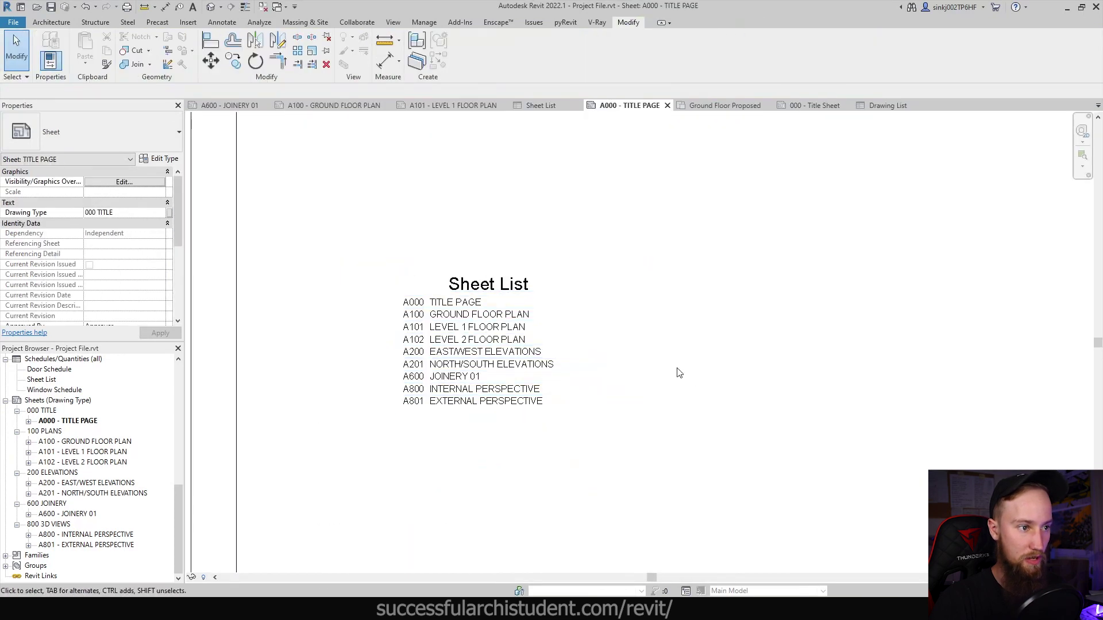
scroll(678, 373, "down", 3)
left_click(436, 344)
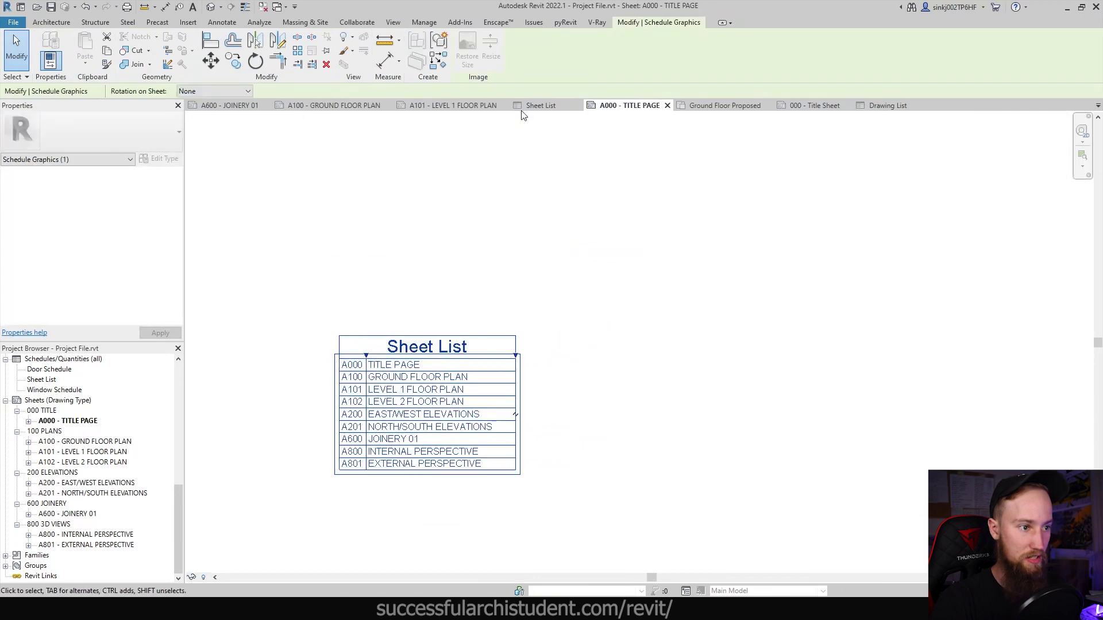
left_click(538, 106)
left_click(627, 105)
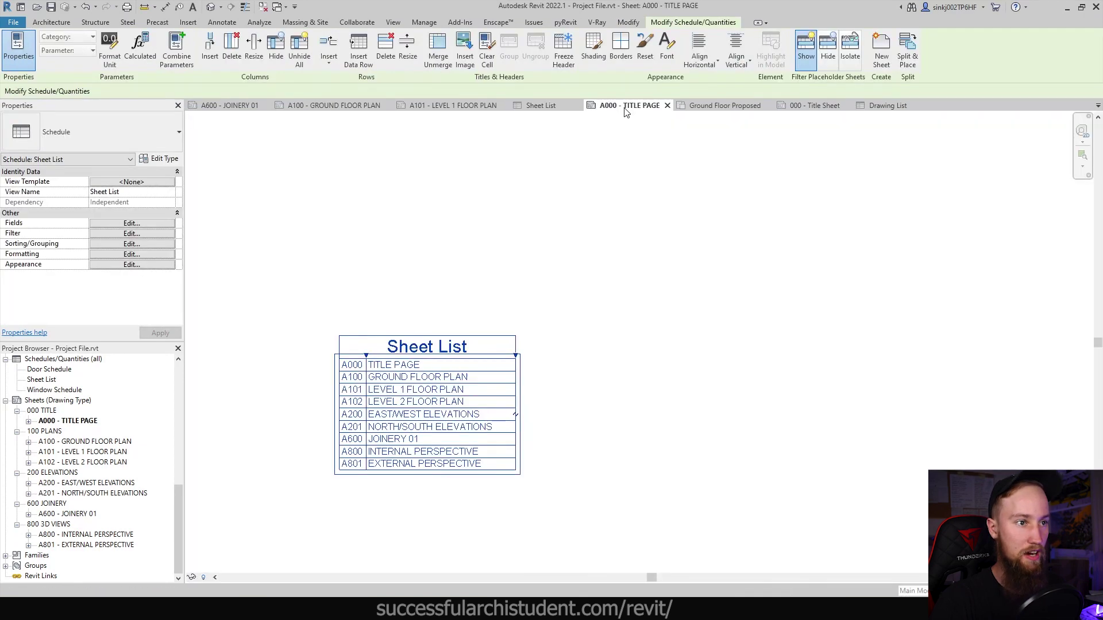
left_click(453, 369)
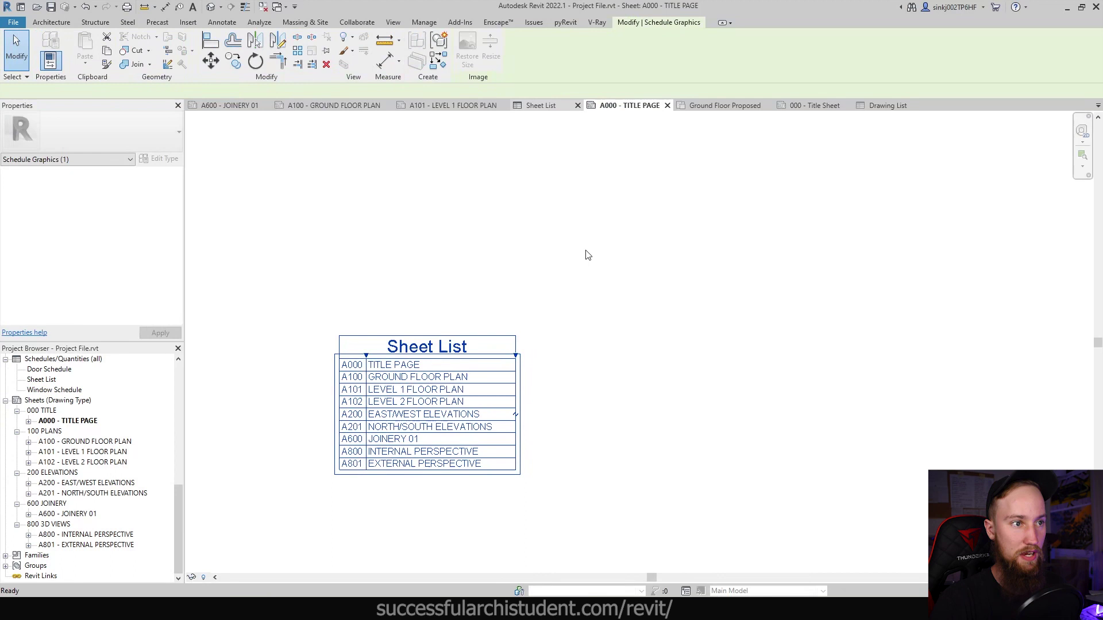
Rename the schedule title from 'Sheet List' to 'Drawing List' by editing the title cell.
double_click(352, 365)
left_click(278, 124)
left_click(277, 123)
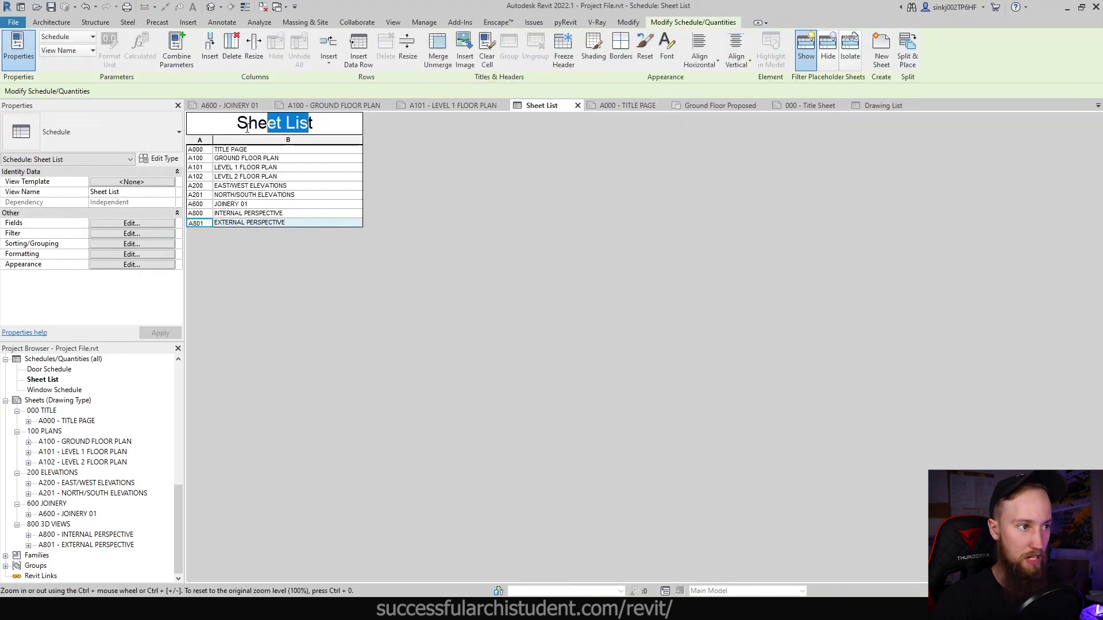
key("End")
double_click(278, 124)
type("dRAWI")
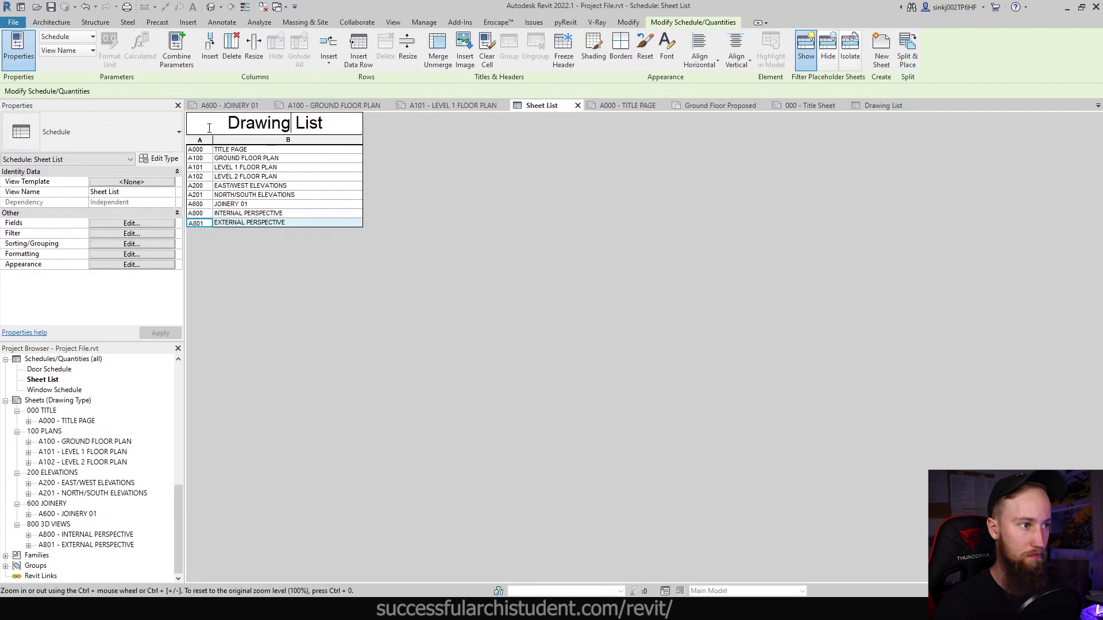
key("ctrl+Tab")
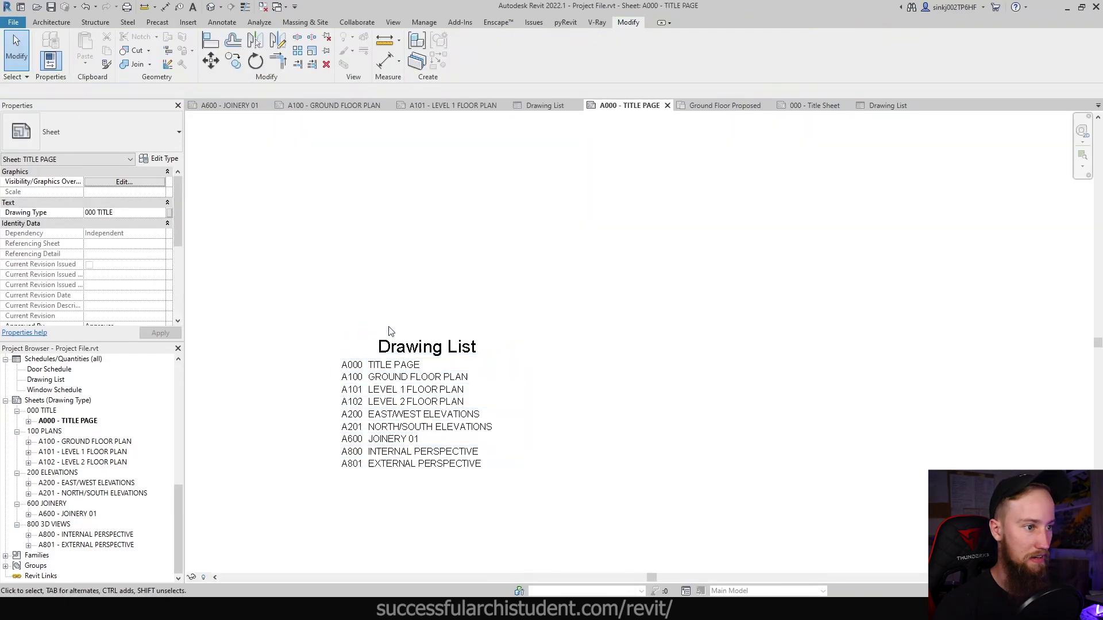